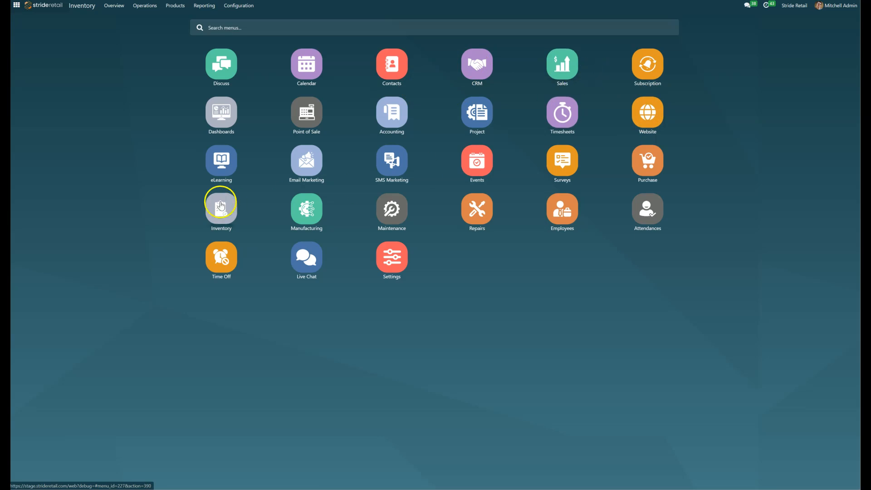
Open the Products catalogue in the Inventory app and show it as a list.
click(220, 214)
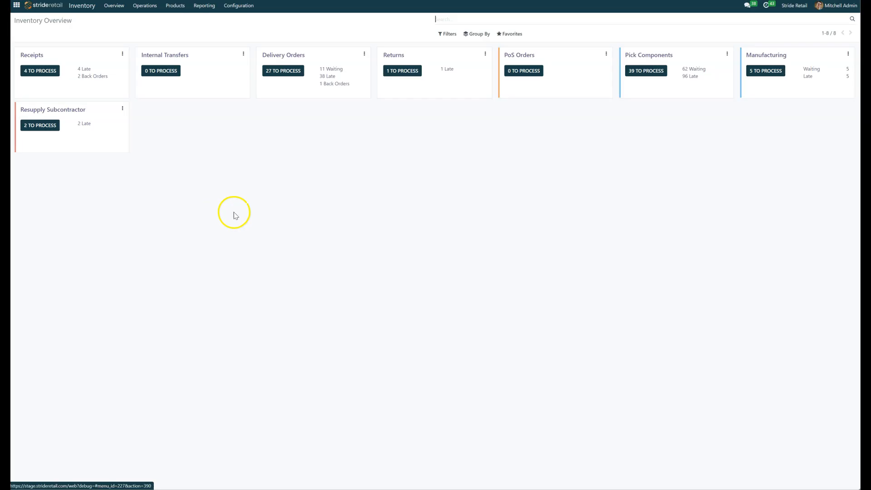
click(176, 6)
click(178, 20)
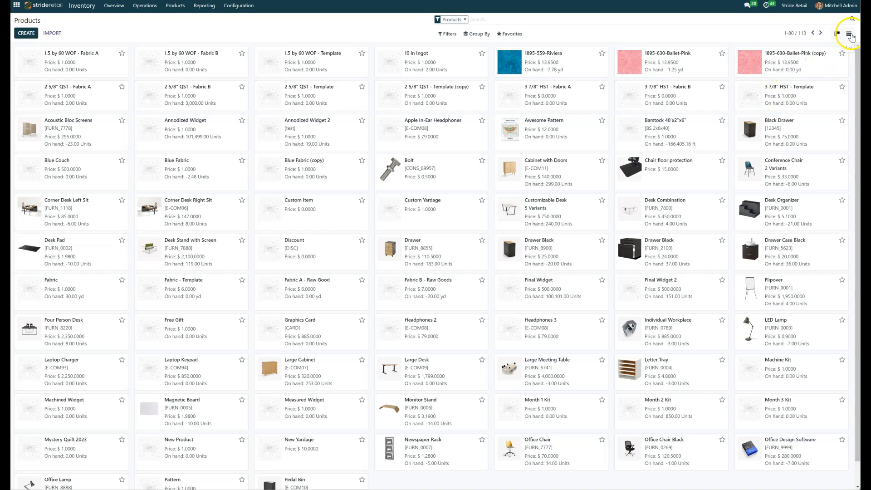
click(849, 35)
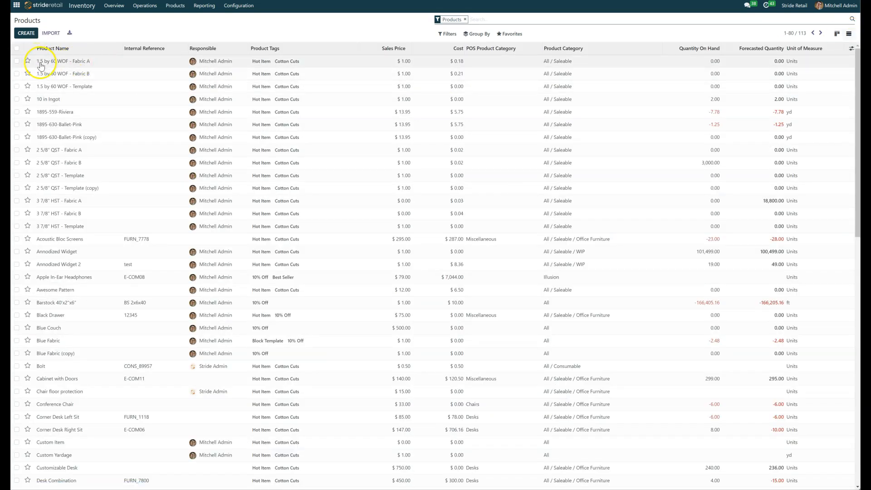
click(18, 49)
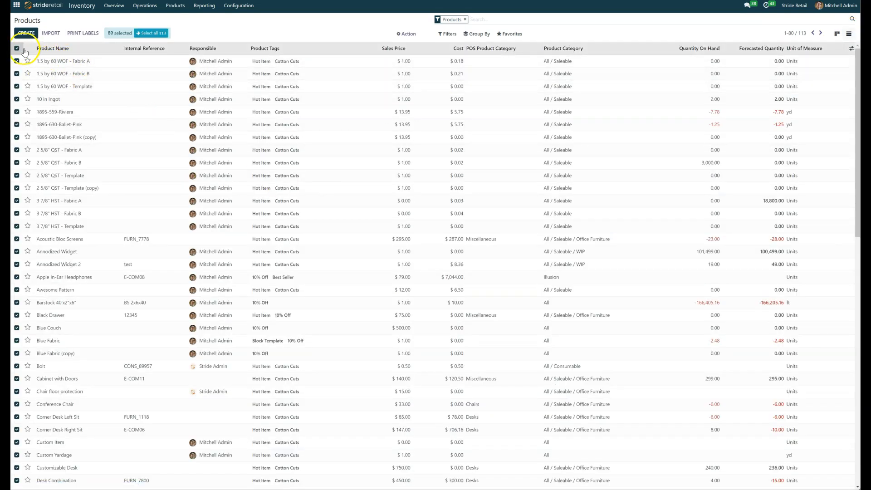
click(155, 34)
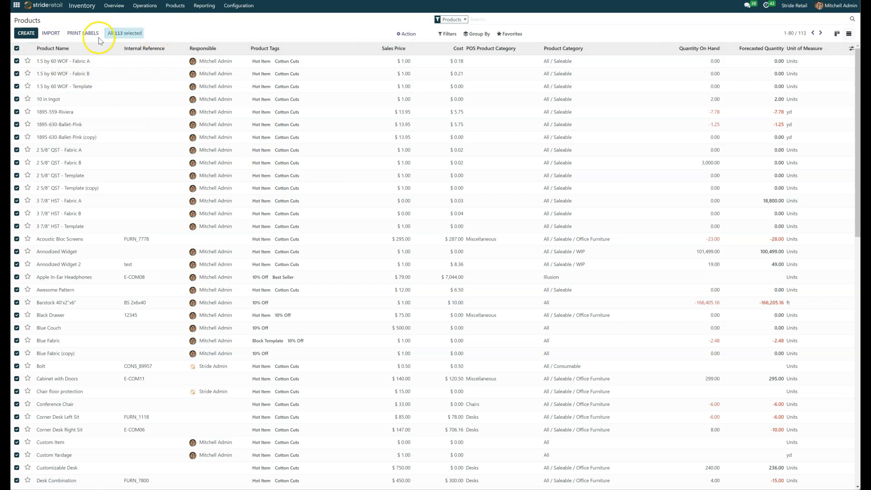
click(18, 48)
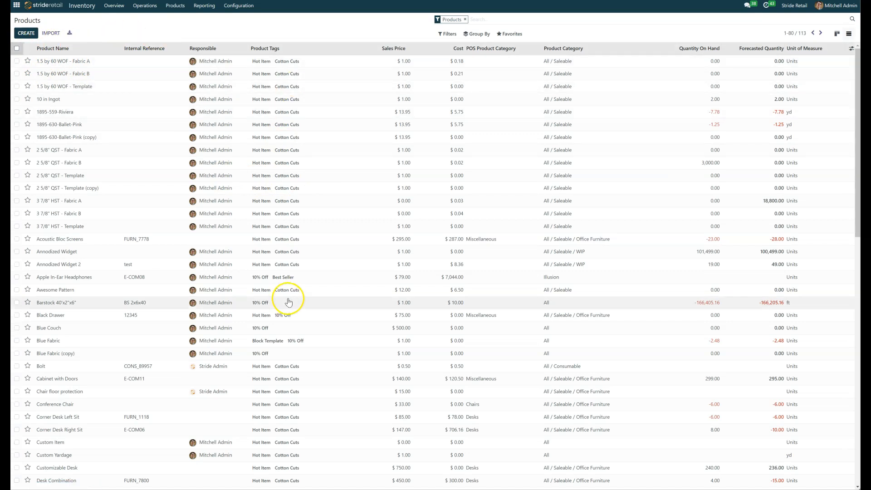
Filter the product list to published products only, in addition to the existing Products filter.
scroll(288, 301, down, 7)
scroll(289, 302, up, 7)
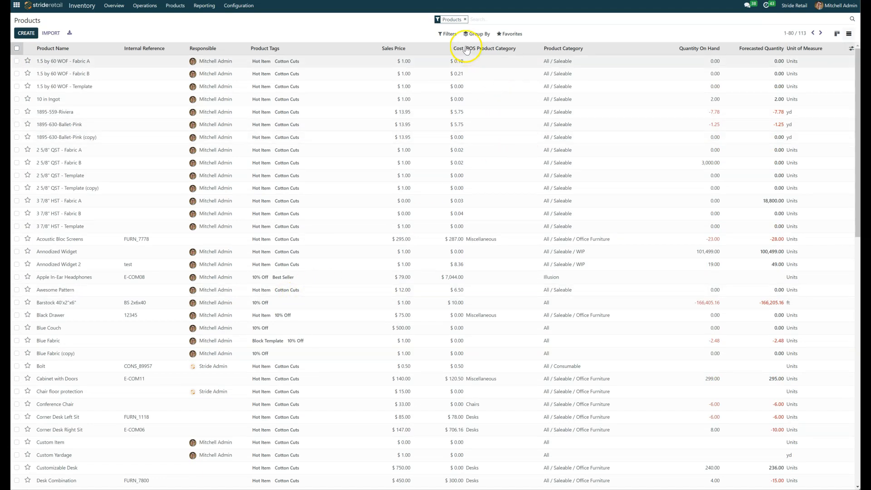
click(449, 36)
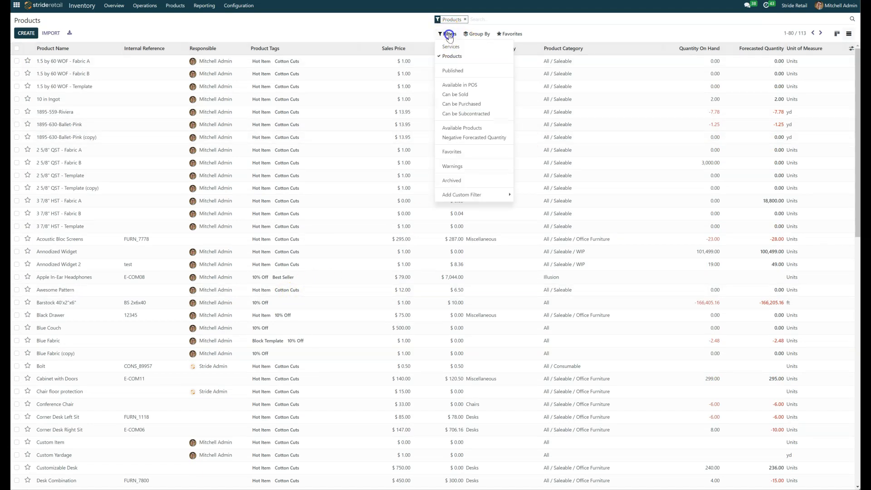
click(464, 72)
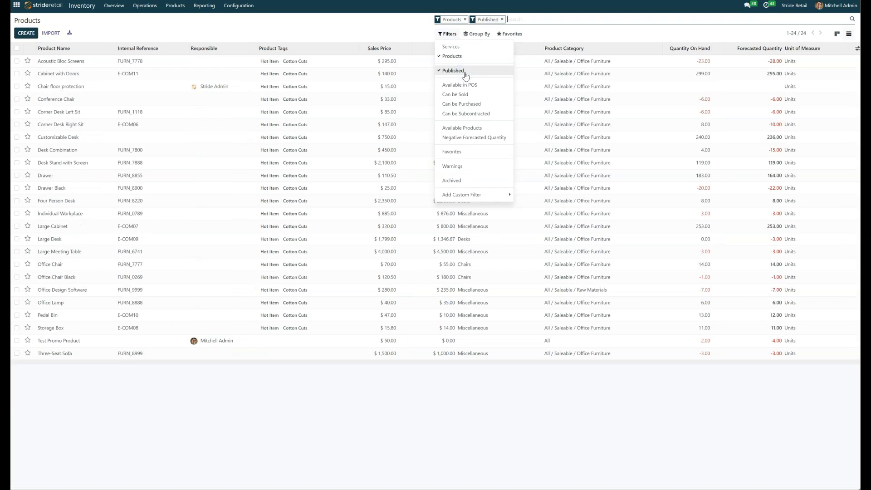
click(375, 36)
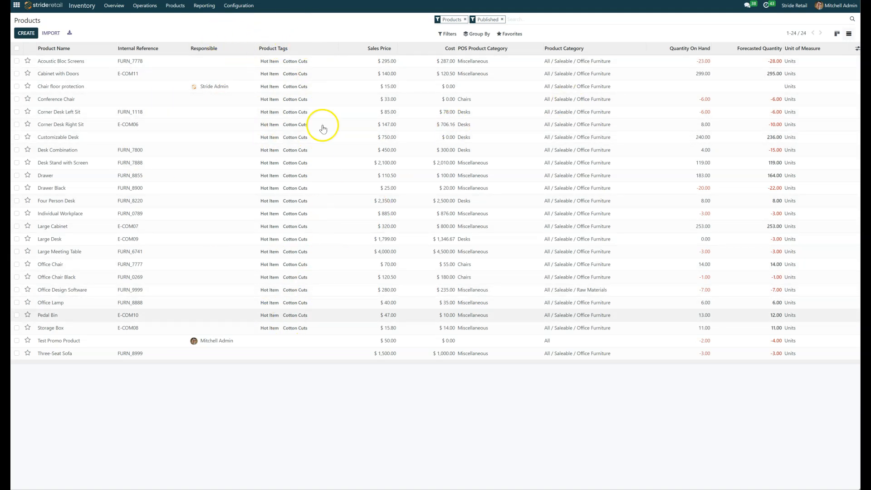
Assign the Block Template tag to Test Promo Product directly in the product list.
click(279, 342)
click(34, 22)
click(16, 340)
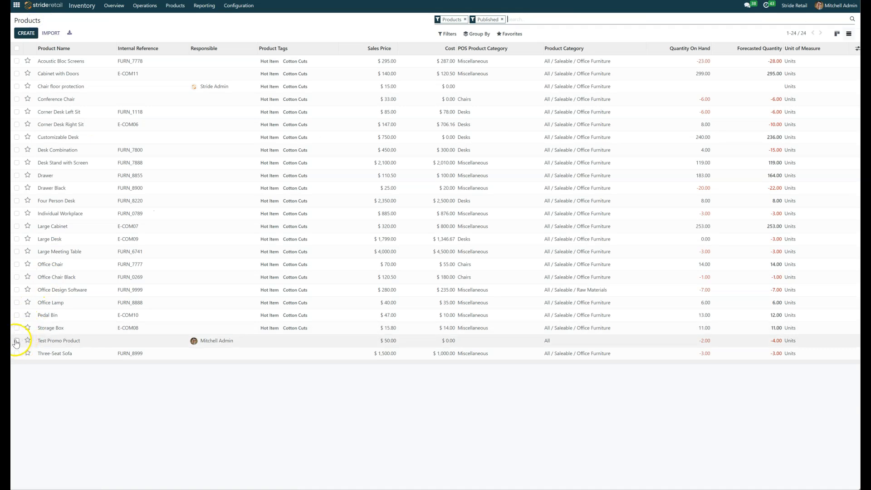
click(254, 345)
click(293, 344)
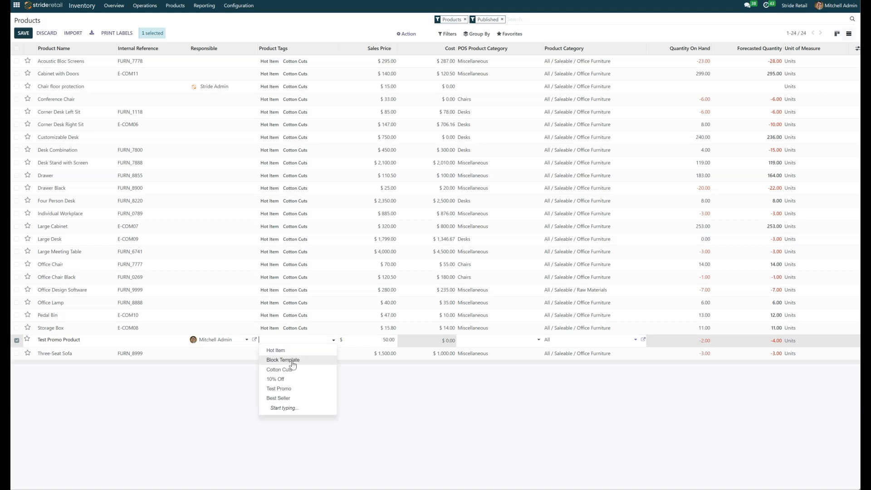
click(292, 360)
click(371, 414)
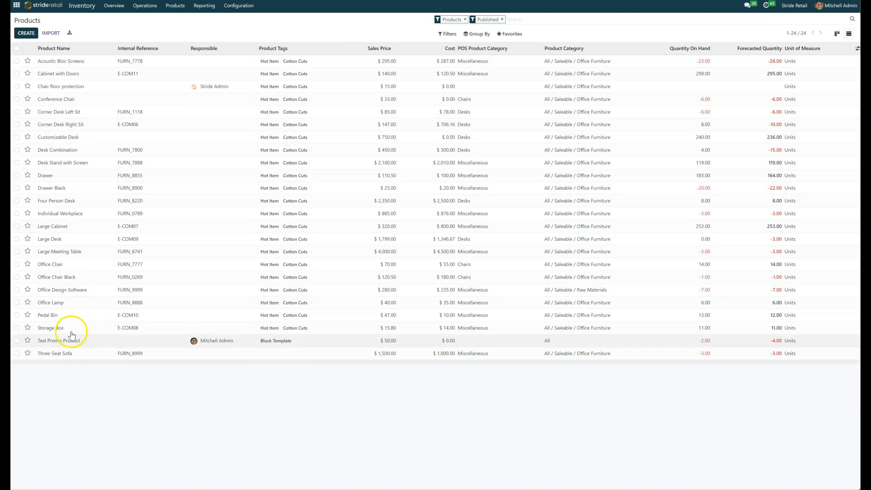
Bulk-update the product tags of Test Promo Product, Storage Box, Pedal Bin and Office Lamp to Hot Item, Cotton Cuts and 10% Off.
click(17, 341)
click(17, 328)
click(17, 315)
click(17, 302)
click(318, 302)
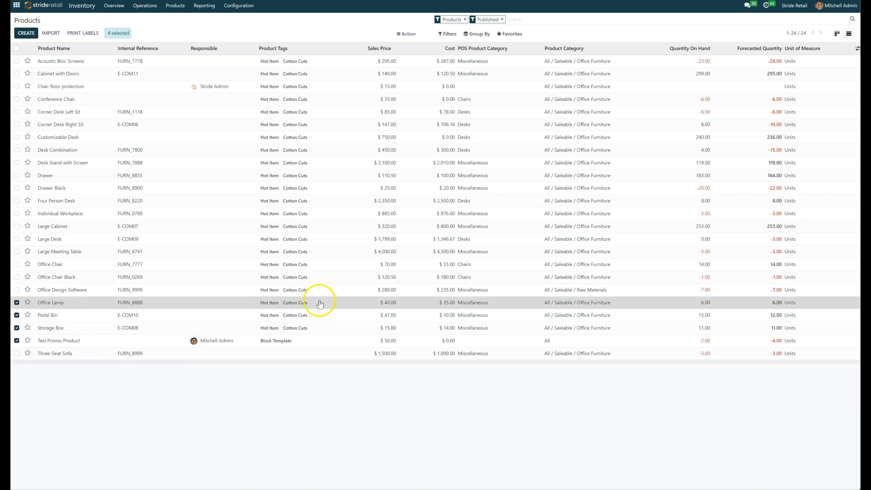
click(328, 306)
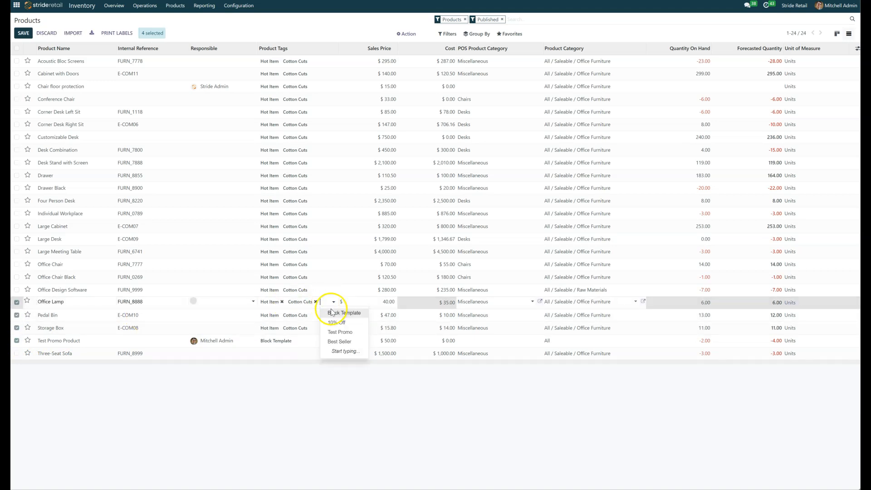
click(341, 322)
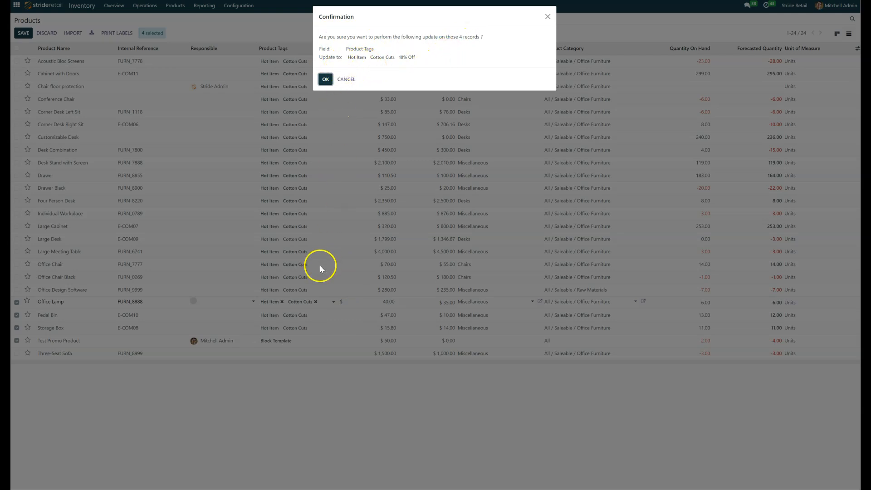
click(325, 80)
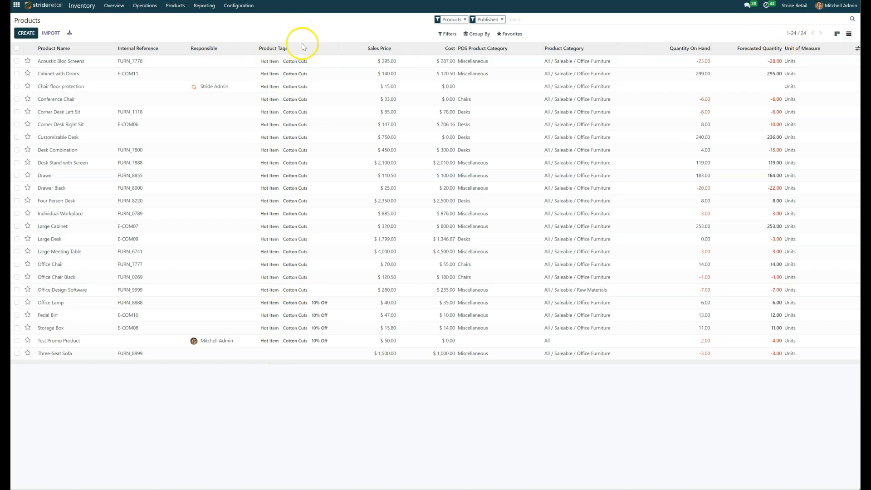
click(856, 51)
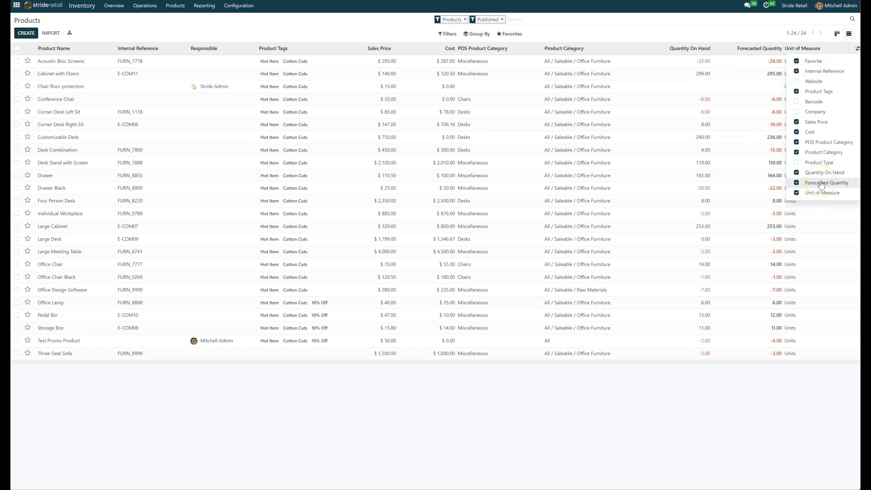
click(650, 33)
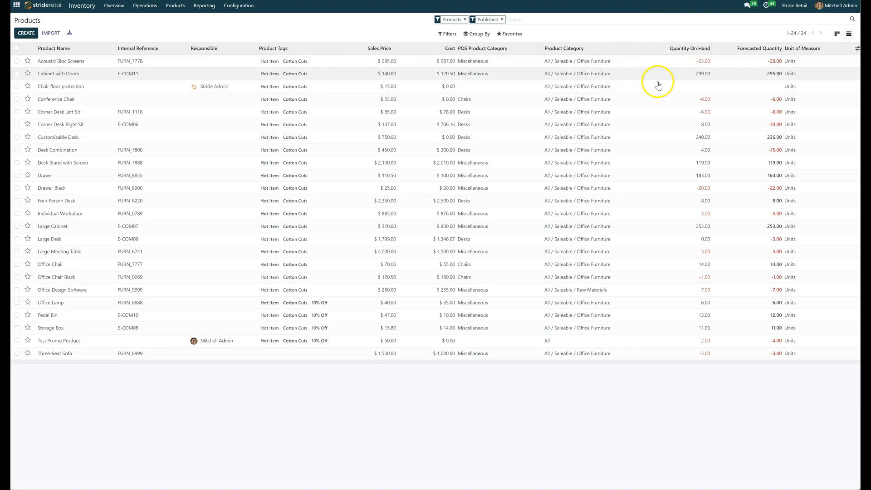
Set up a data export of all listed published products with the import-compatible option for updating data enabled.
click(16, 48)
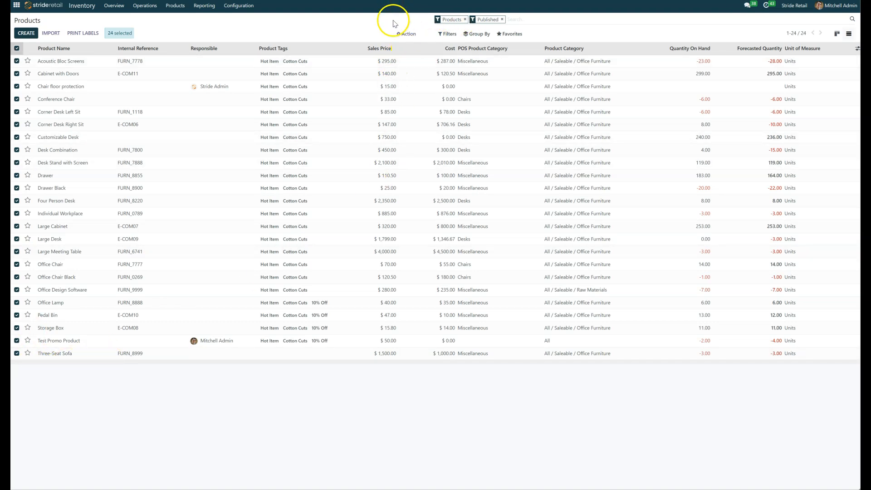
click(411, 35)
click(416, 47)
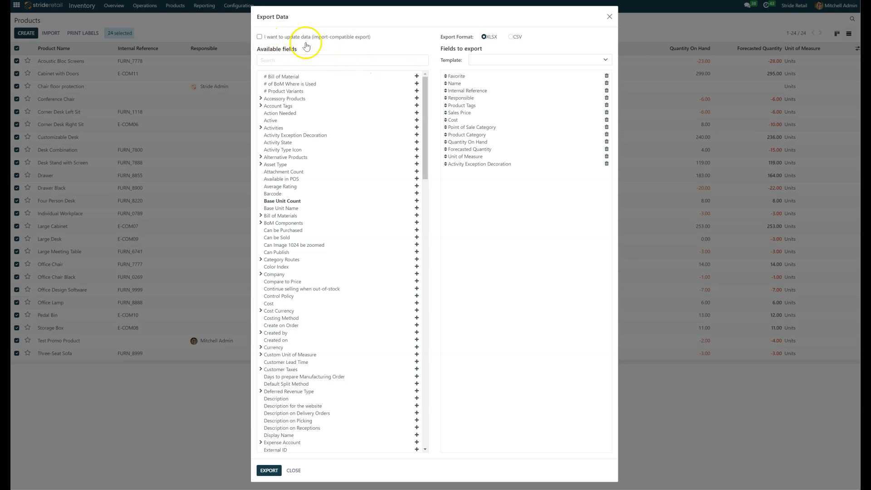
click(273, 40)
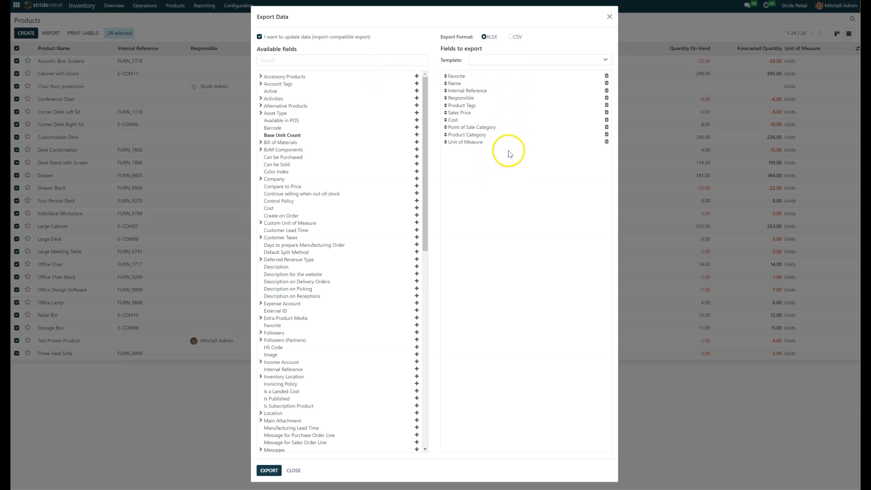
Reduce the fields to export to Name, Internal Reference and Product Tags by removing all the others.
click(606, 76)
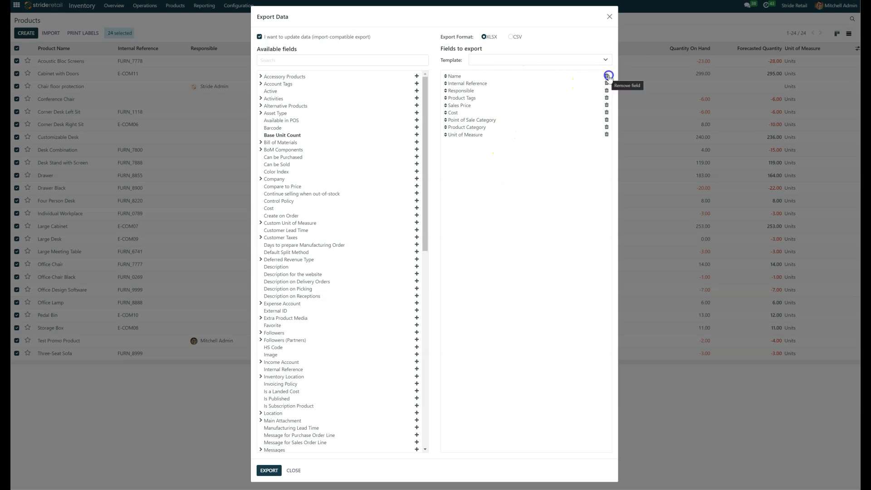
click(607, 91)
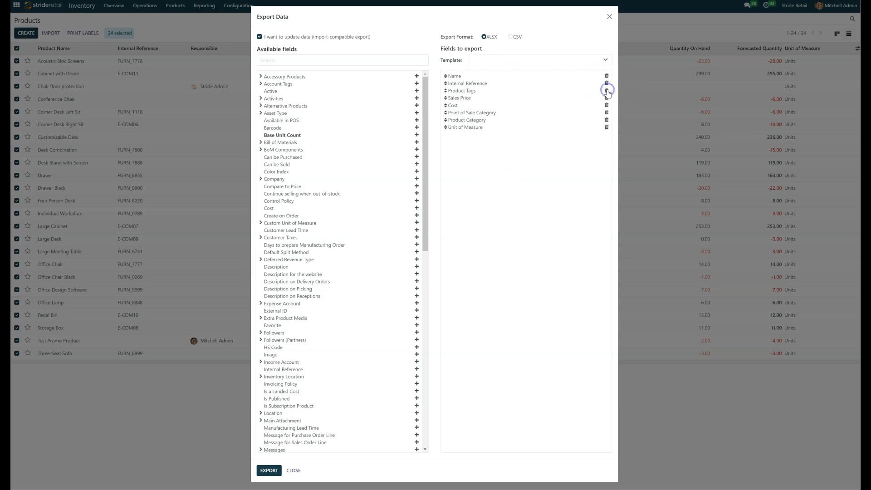
click(607, 98)
click(607, 98)
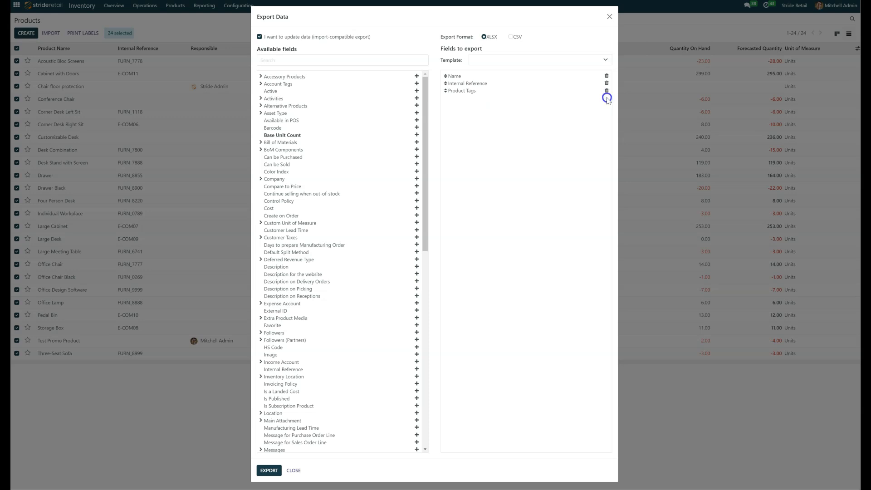
Search the available fields for "web" and add Website Product Category to the export.
click(304, 58)
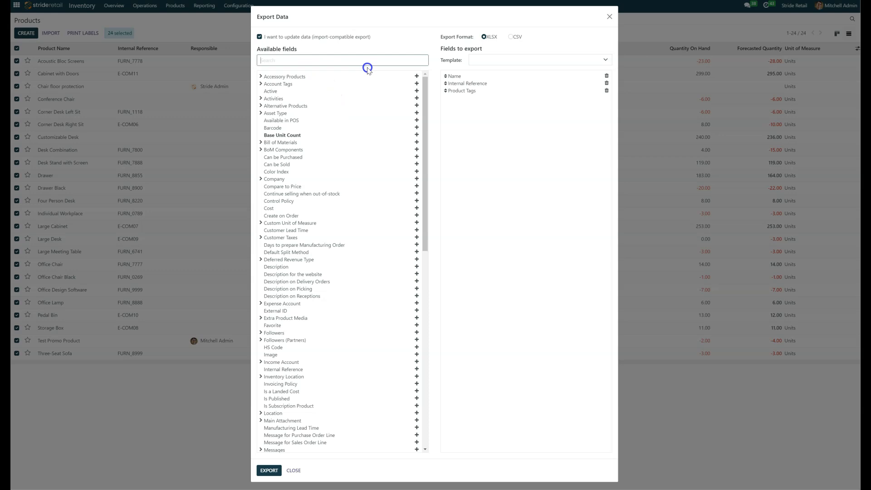
text(web)
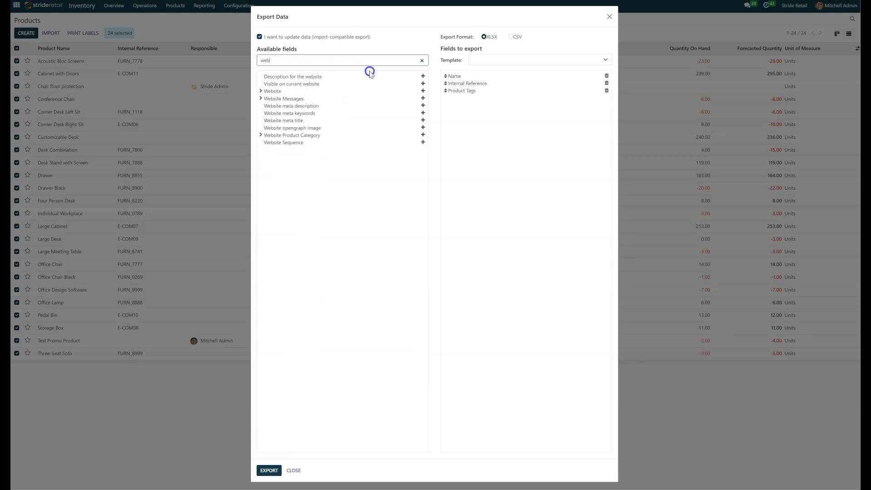
click(423, 135)
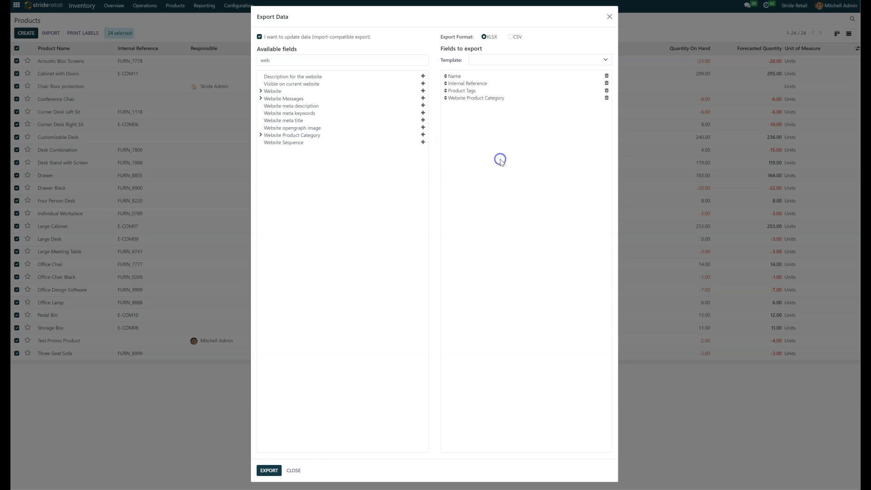
click(516, 171)
click(521, 176)
Export the products as an XLSX file and open it in Excel with editing enabled.
click(269, 470)
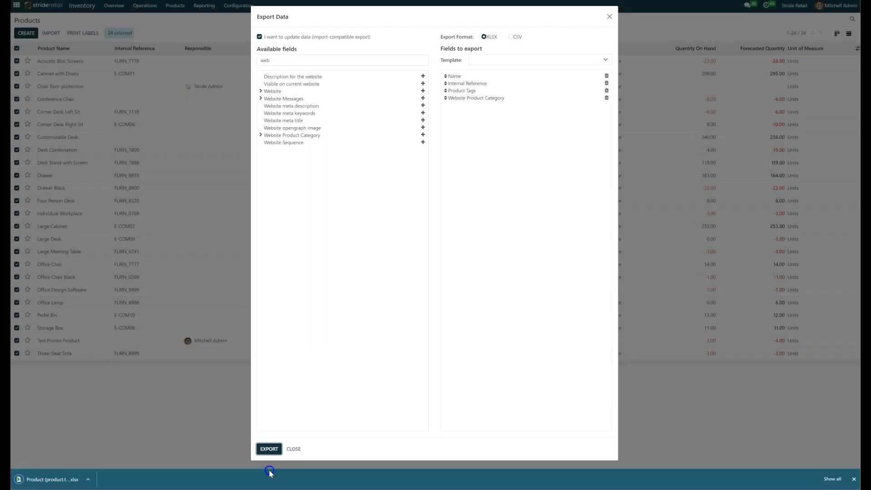
click(72, 478)
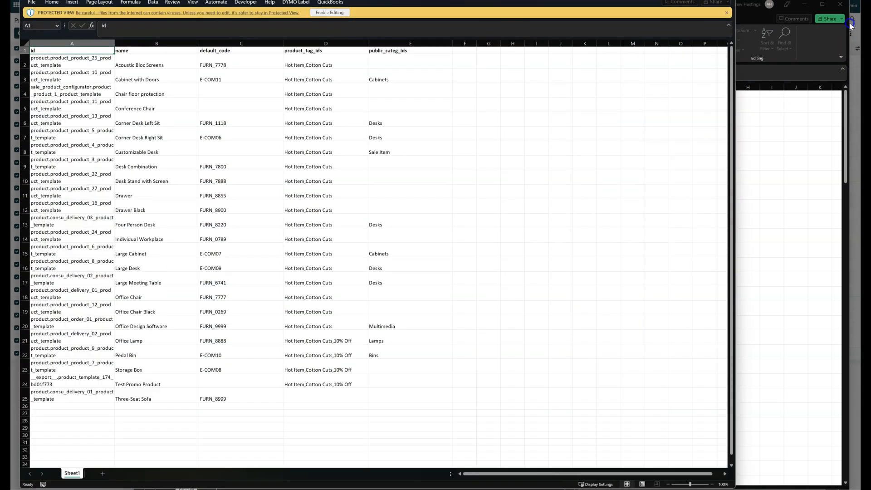
click(841, 6)
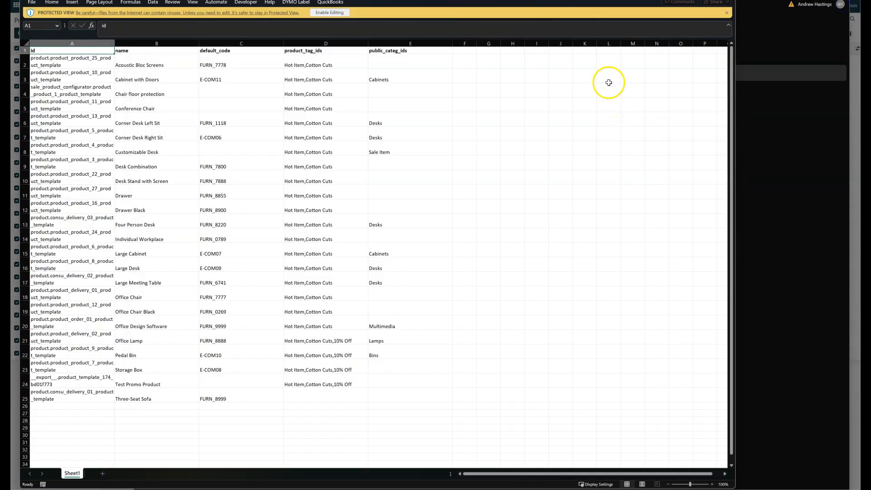
click(335, 14)
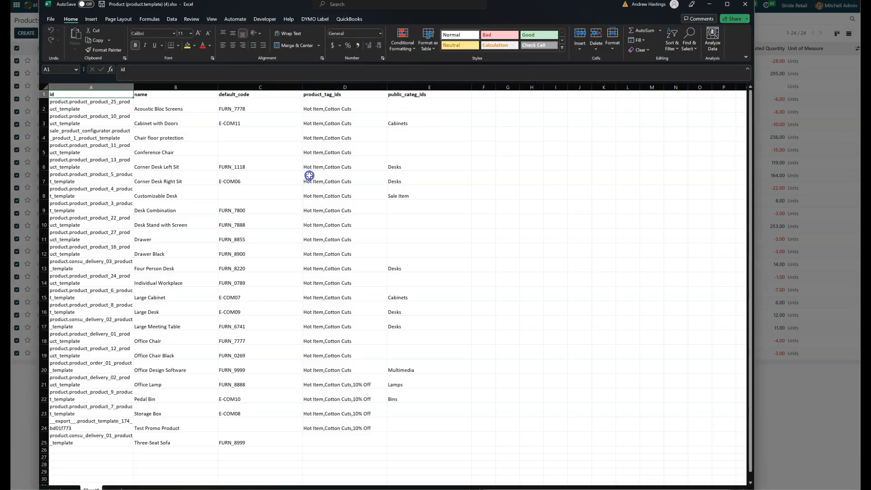
Examine the exported sheet's header row, including the product_tag_ids and public_categ_ids headings.
click(44, 94)
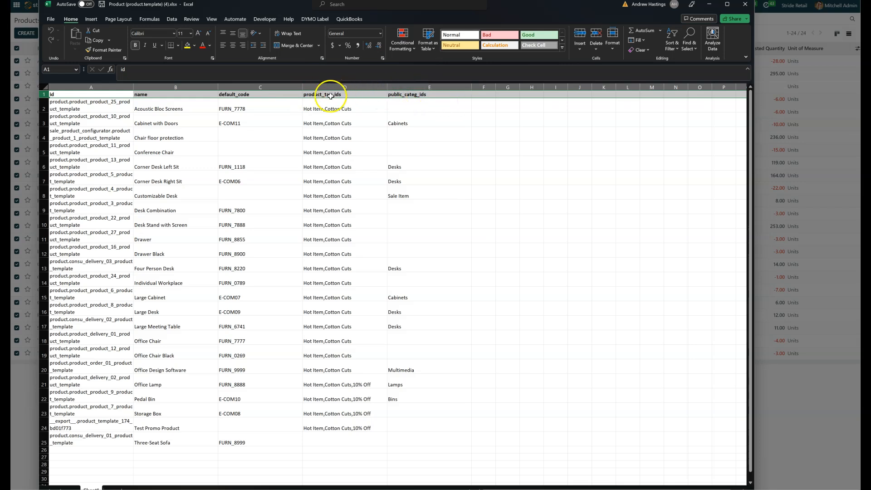
click(355, 96)
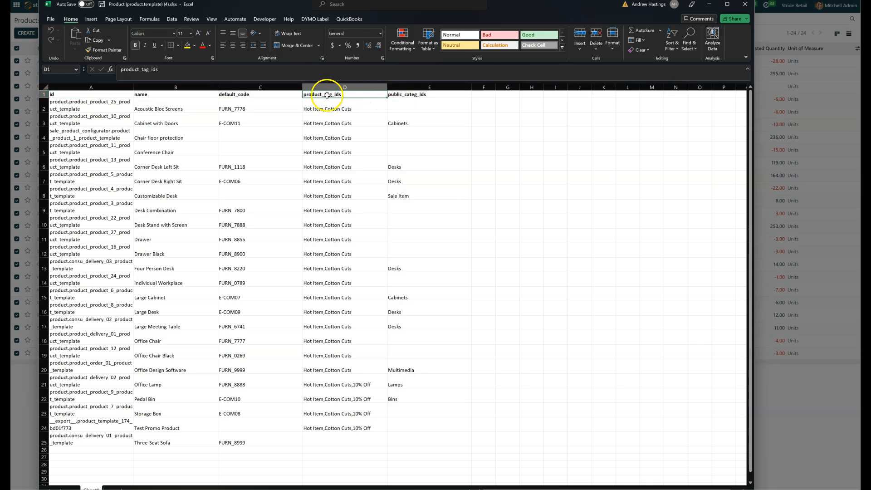
click(399, 96)
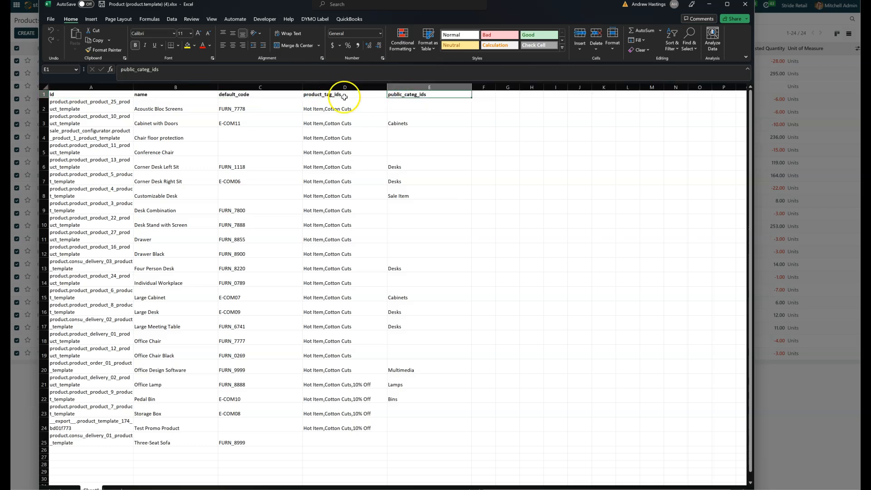
Copy the 10% Off tag from Office Lamp and append it to the product_tag_ids of Customizable Desk and Drawer.
click(428, 96)
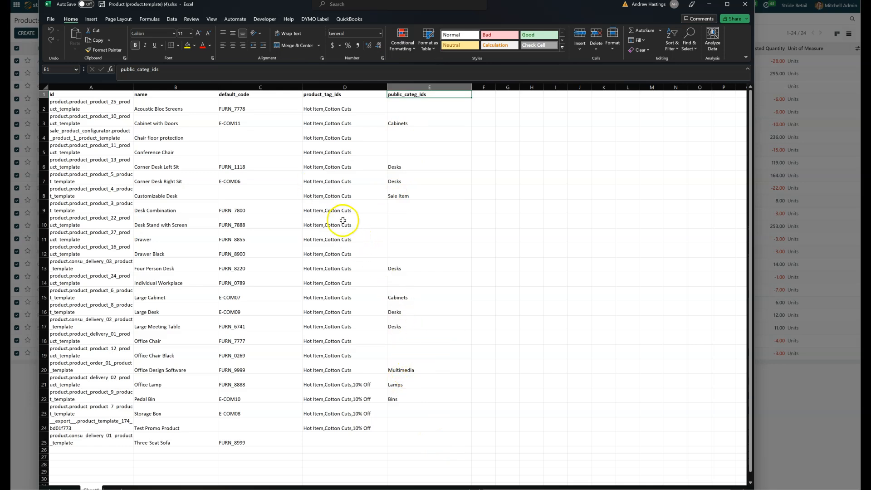
click(363, 387)
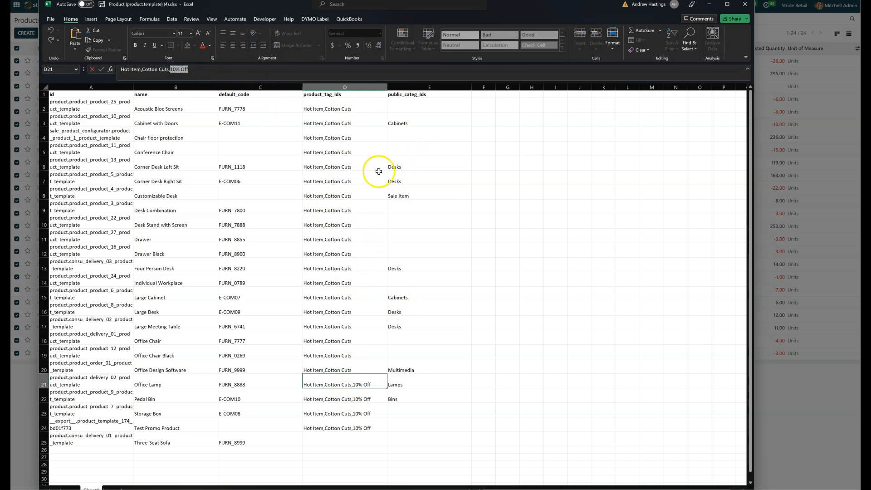
click(363, 194)
click(250, 71)
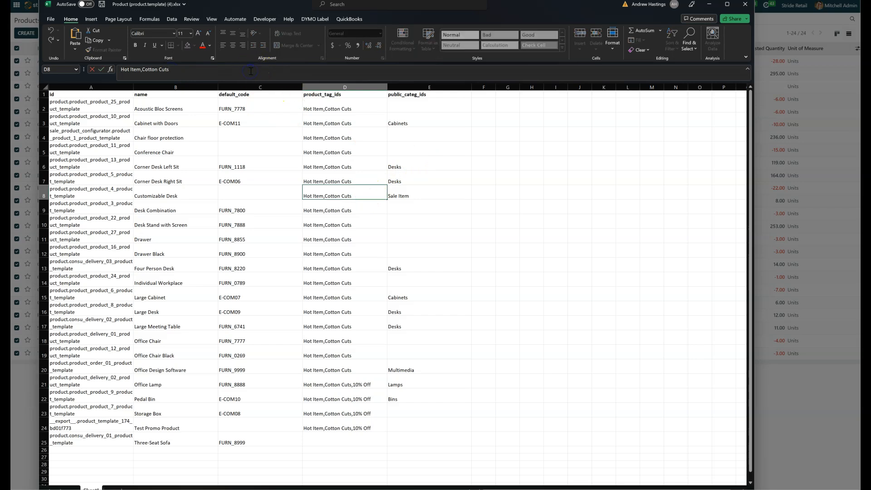
click(354, 233)
click(193, 79)
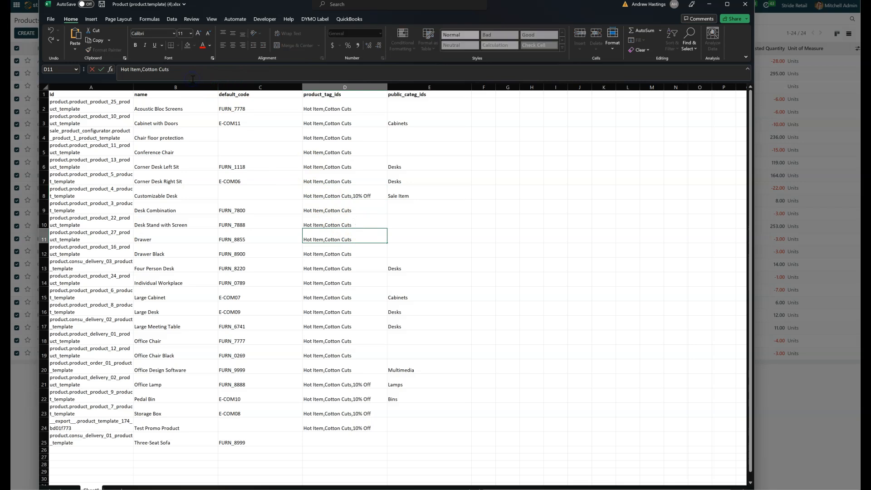
Change Individual Workplace's product_tag_ids to "Hot Item,10% Off", replacing the Cotton Cuts tag.
click(356, 279)
click(192, 71)
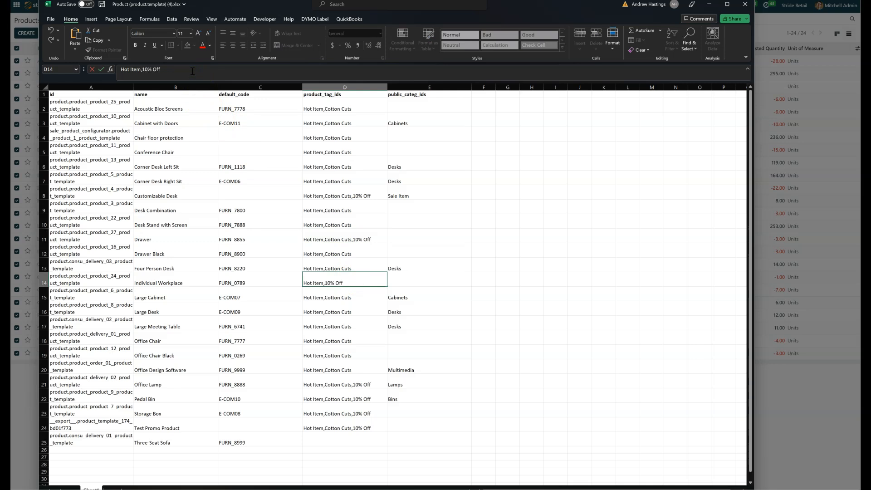
click(497, 283)
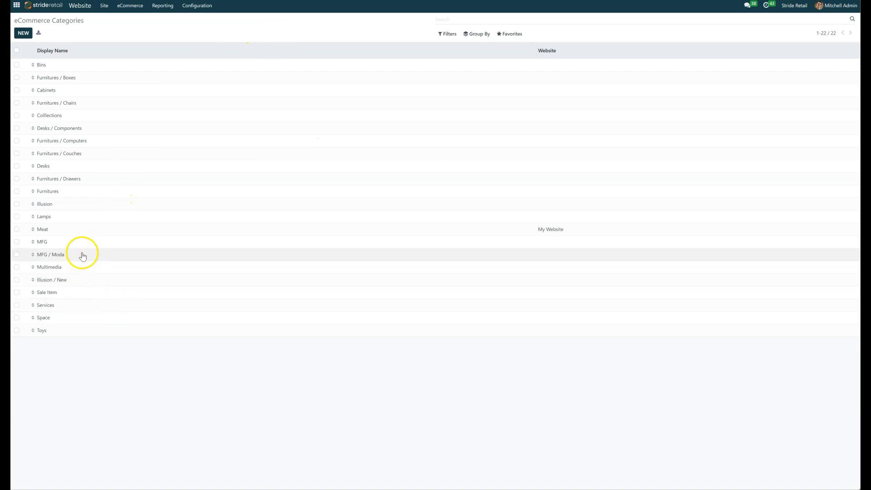
Copy the name Moda from the MFG / Moda eCommerce category in Odoo and paste it into Desk Combination's public_categ_ids in Excel.
click(82, 256)
click(272, 63)
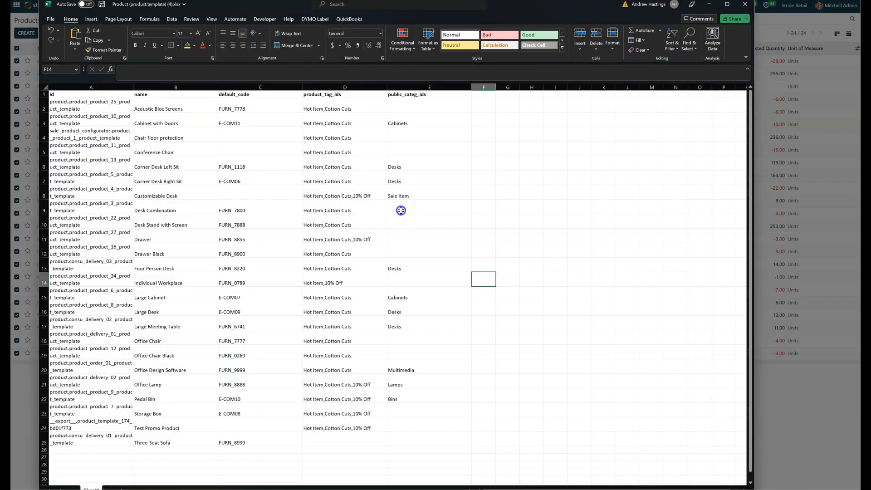
click(415, 210)
drag(417, 210, 410, 256)
key(ctrl+v)
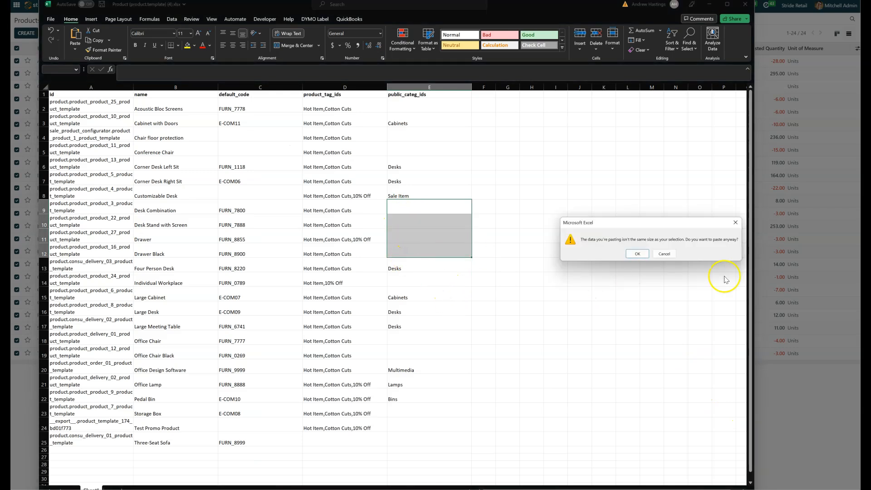
click(637, 254)
Fill the Moda category down from Desk Combination through Drawer Black in the public_categ_ids column.
click(422, 217)
click(422, 207)
drag(471, 213, 458, 253)
click(540, 298)
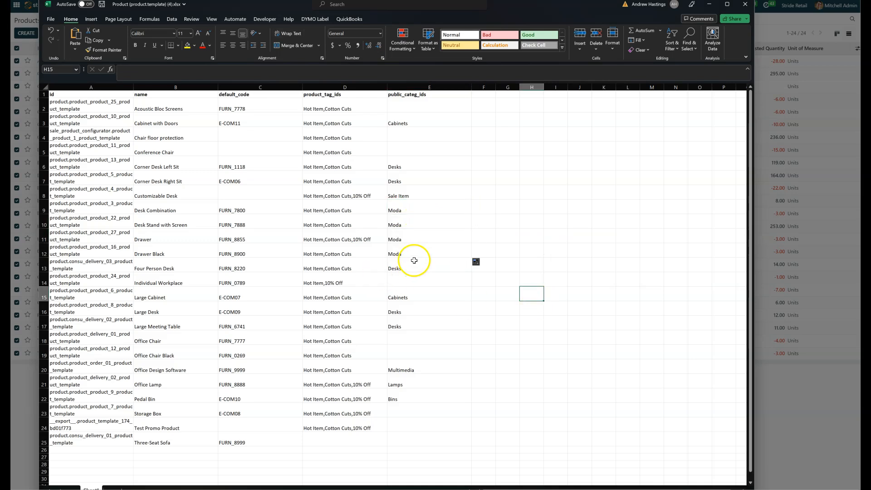
Append the Cabinets category copied from Large Cabinet to Drawer Black, making its public_categ_ids "Moda,Cabinets".
click(421, 297)
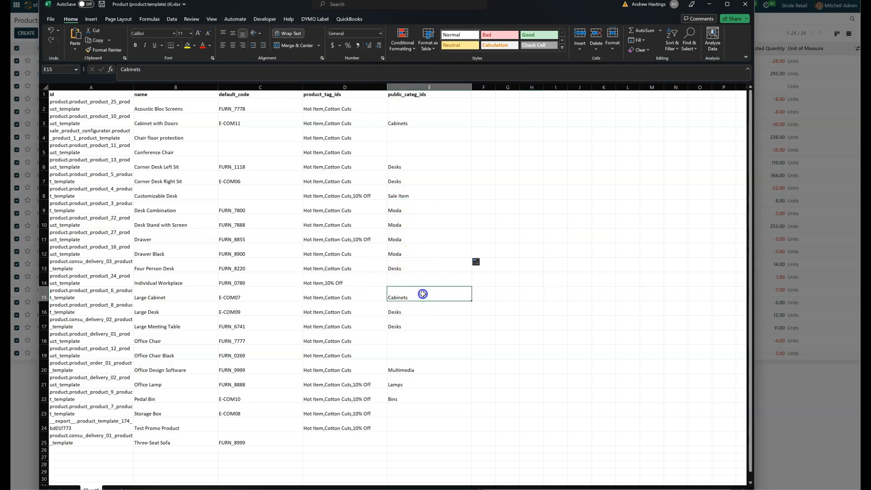
click(414, 252)
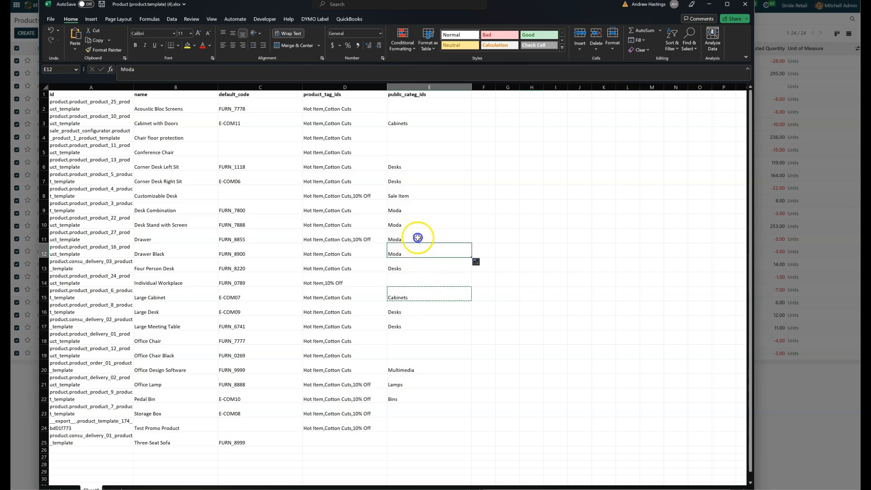
click(279, 77)
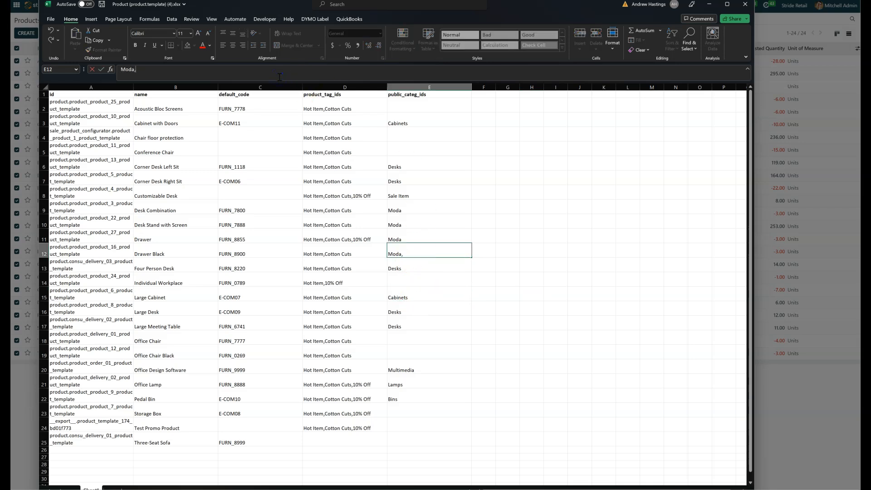
click(414, 293)
double_click(166, 67)
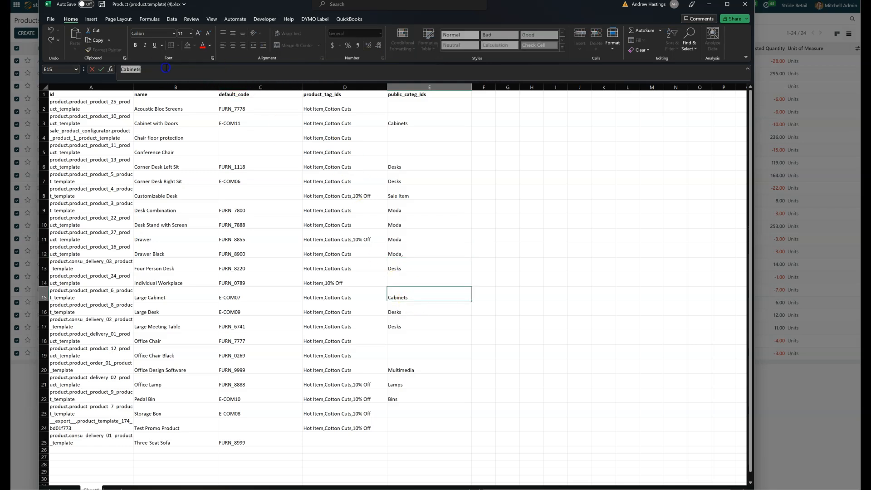
click(409, 254)
click(211, 71)
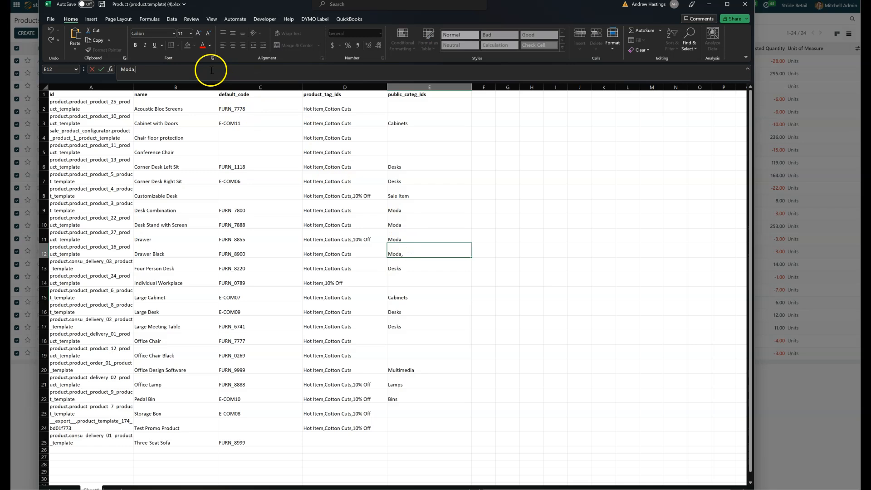
Enter "New Collection" as the public_categ_ids value for Individual Workplace.
click(410, 283)
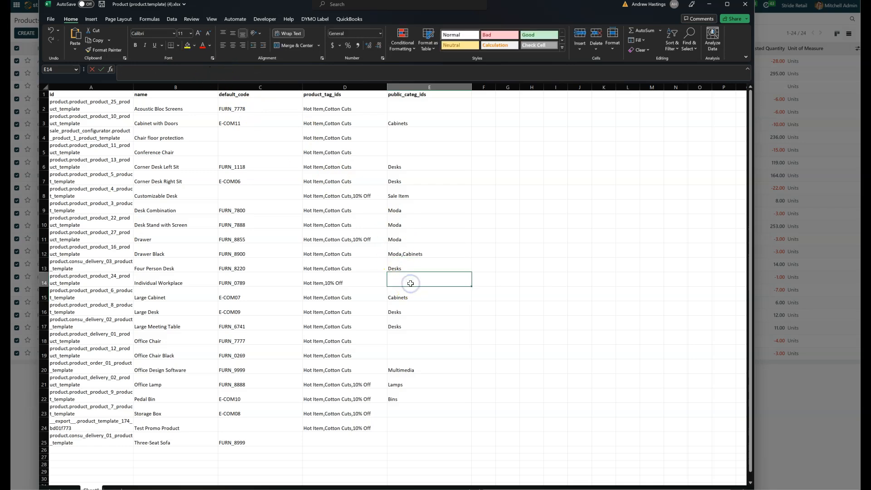
text(new)
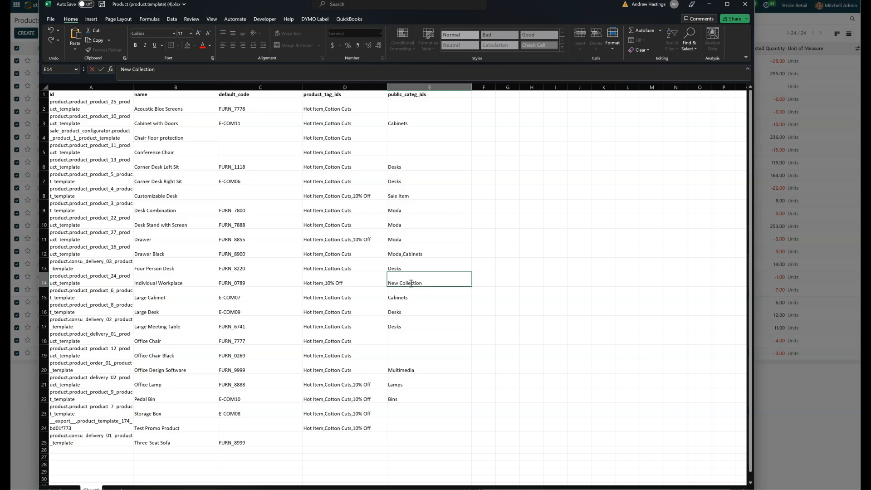
text( Collection)
Enter "Hot Items" as Office Chair's public_categ_ids value and fill it down to Office Chair Black.
click(408, 340)
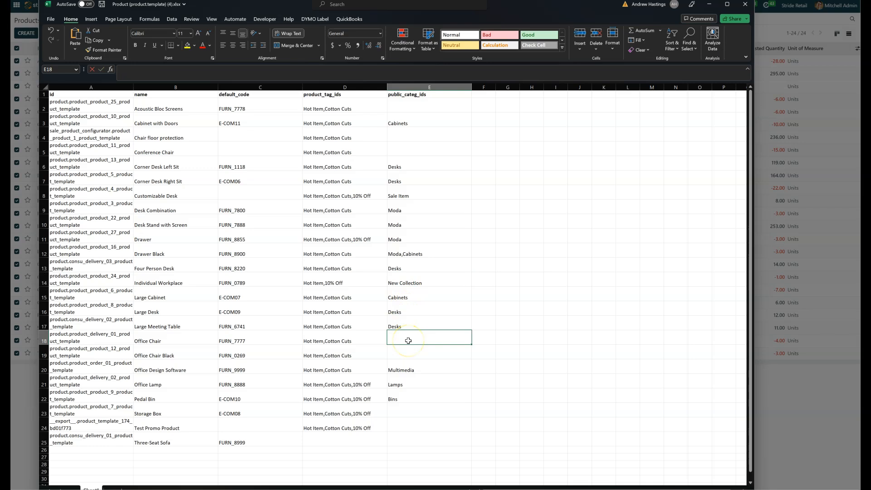
text(Hot Ite)
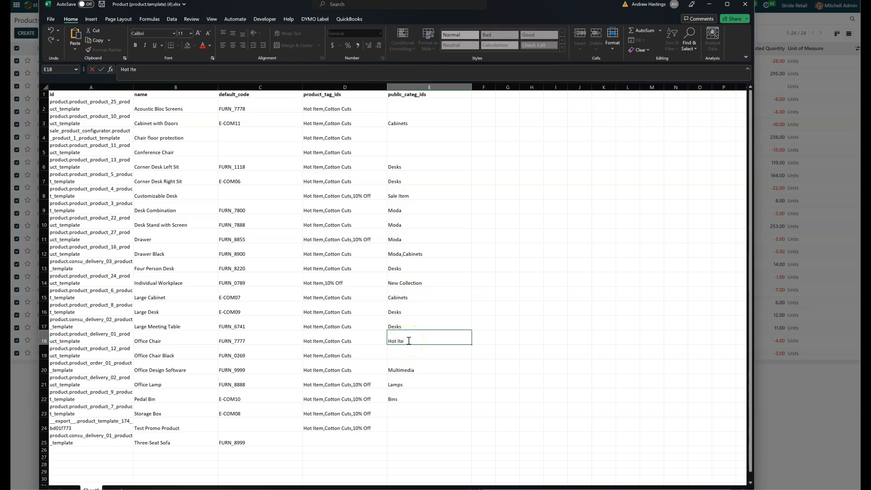
key(Return)
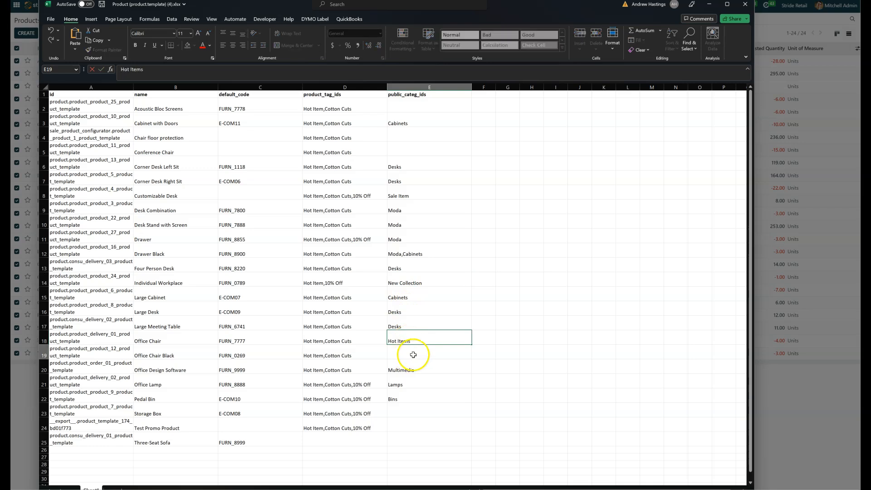
click(427, 343)
mouse_move(467, 342)
mouse_down()
mouse_move(467, 354)
mouse_move(458, 353)
mouse_up()
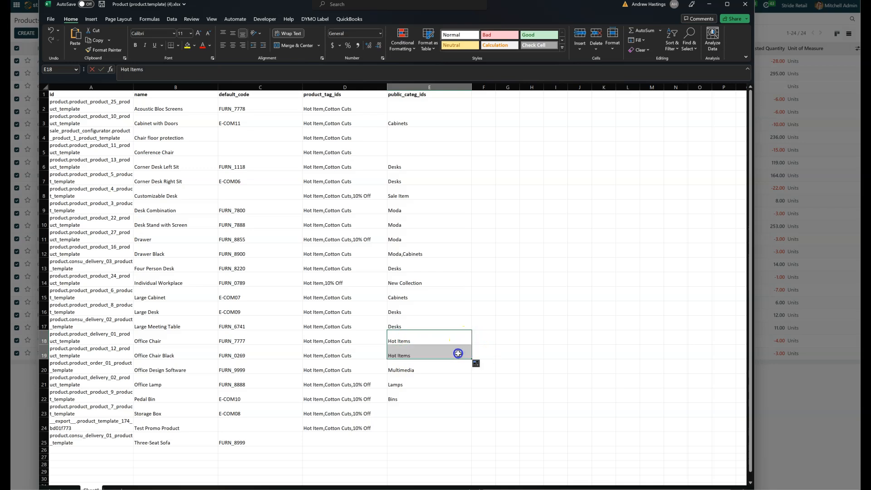
Copy the New Collection category from Individual Workplace to Storage Box and Test Promo Product.
click(422, 281)
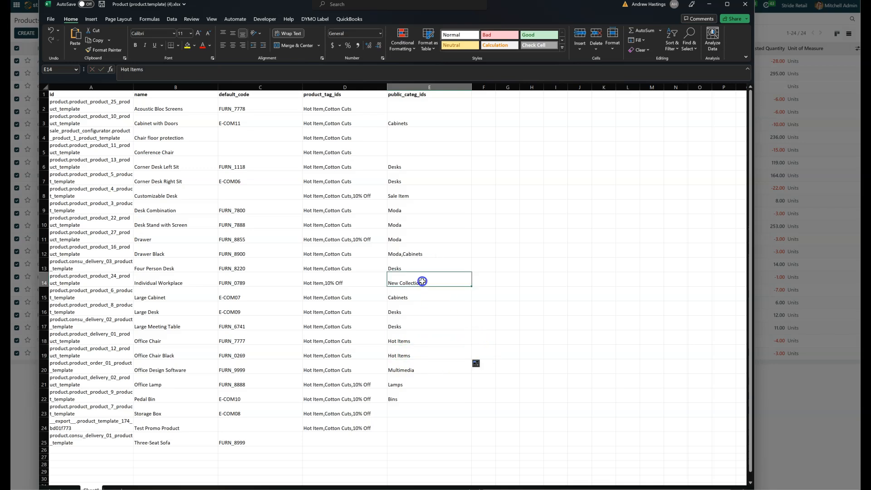
click(405, 411)
text(New Collection)
click(406, 423)
text(New Collection)
click(408, 435)
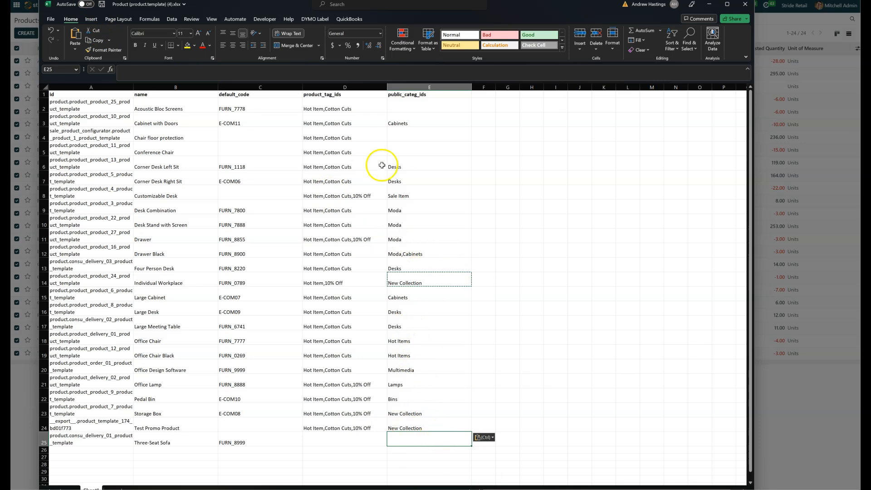
click(553, 216)
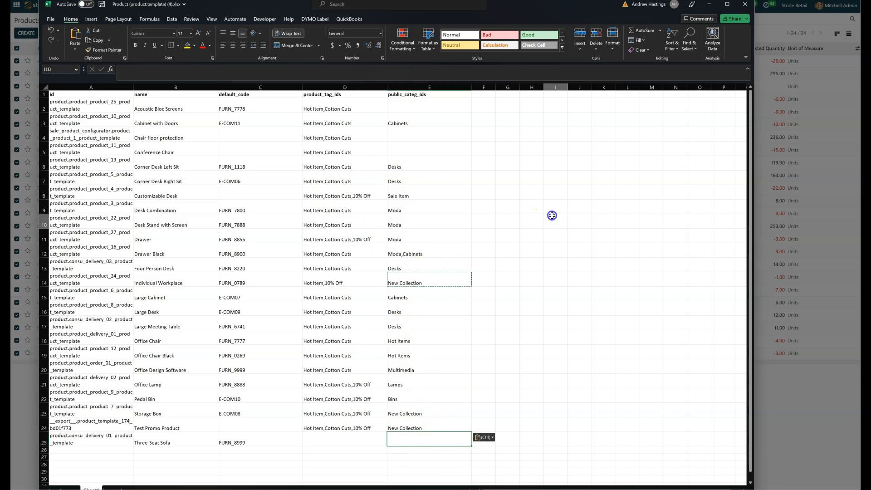
Append "new tag" to Four Person Desk's product_tag_ids and save the workbook.
click(365, 268)
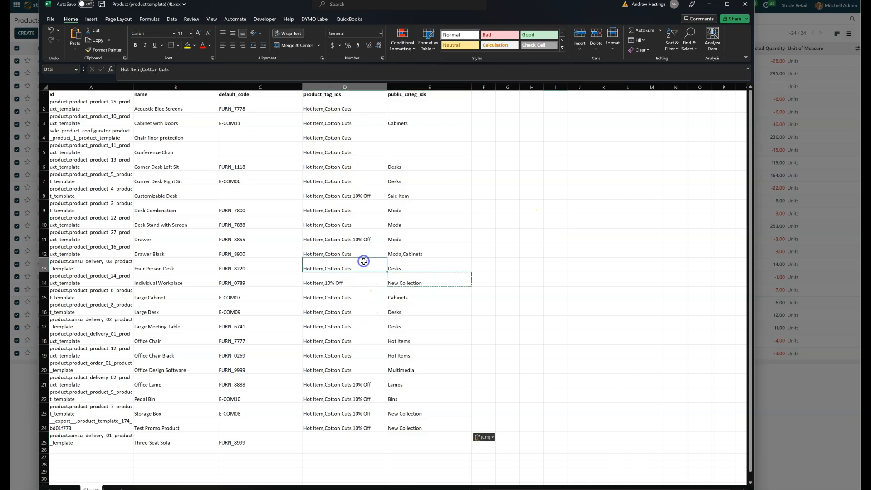
click(214, 71)
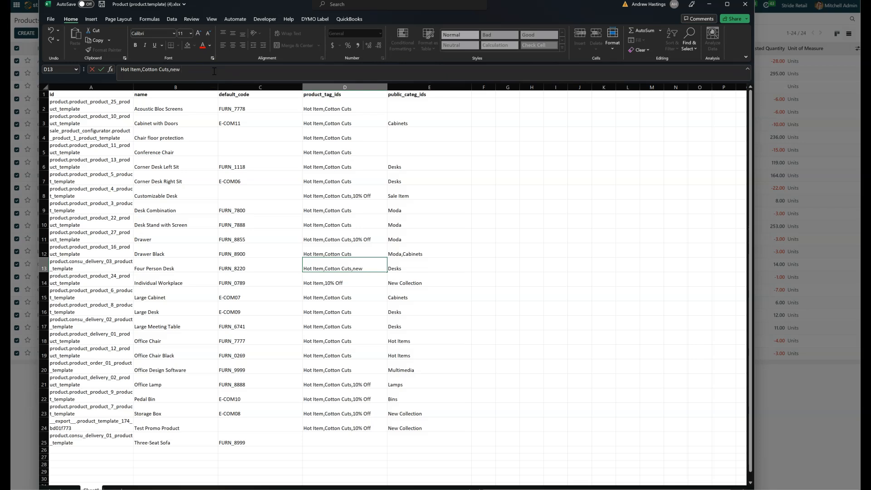
key(ctrl+s)
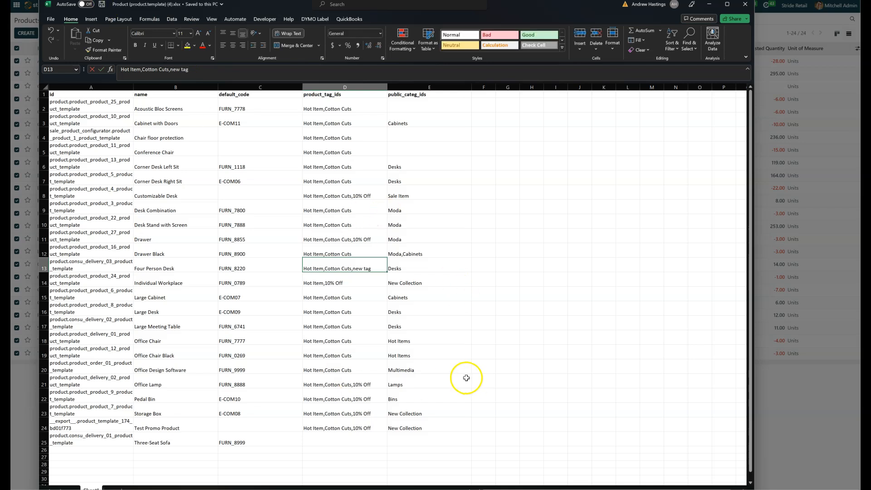
Return to Odoo, close the export dialog and upload Product (product.template) (4).xlsx through the products' record import.
click(713, 4)
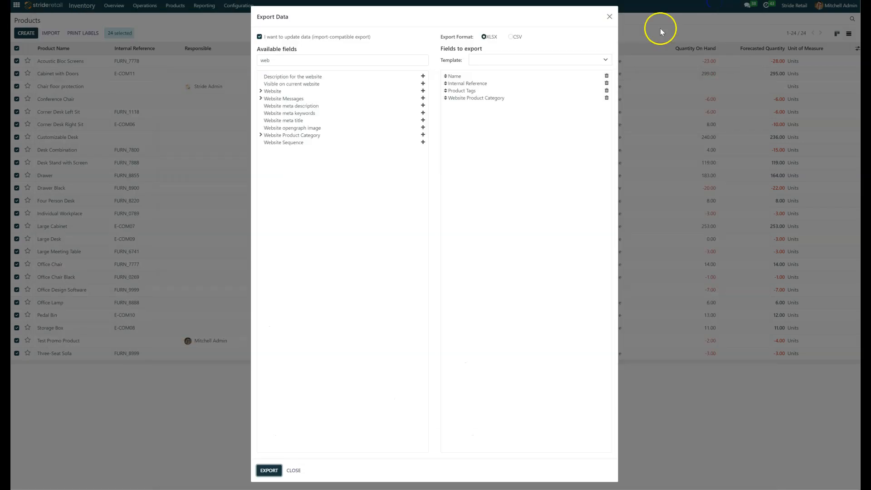
click(606, 16)
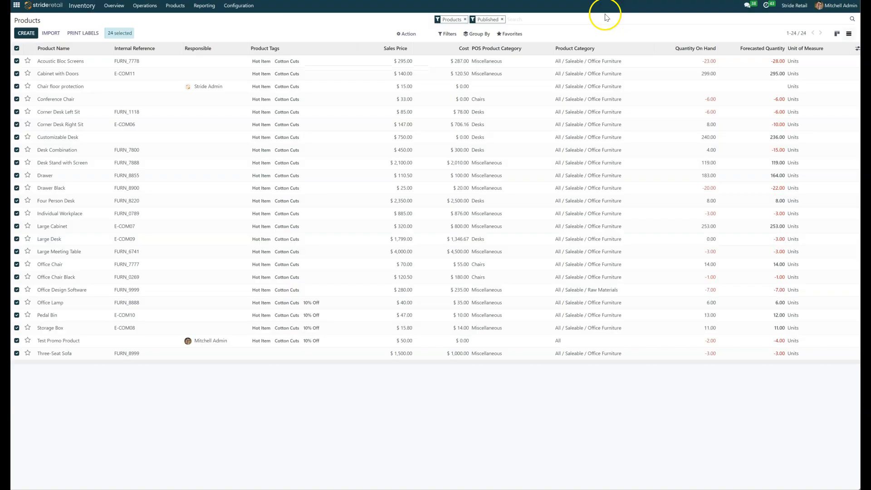
click(512, 34)
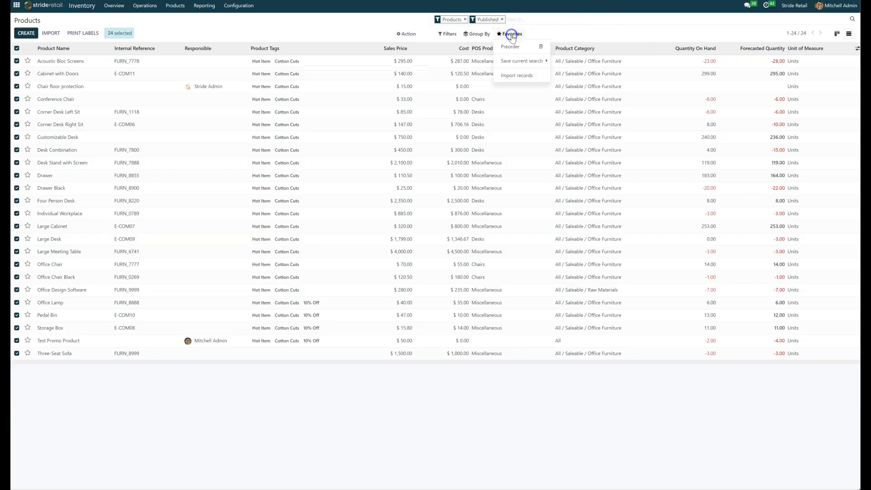
click(509, 75)
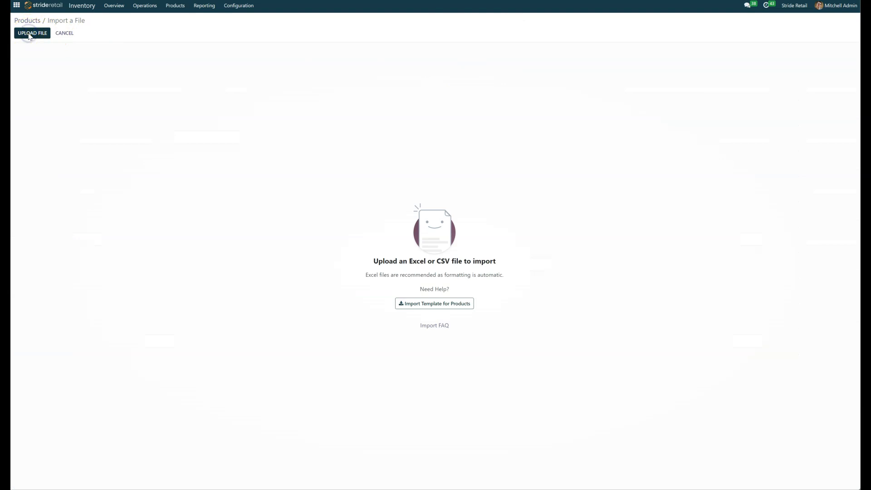
click(28, 36)
click(126, 38)
double_click(127, 39)
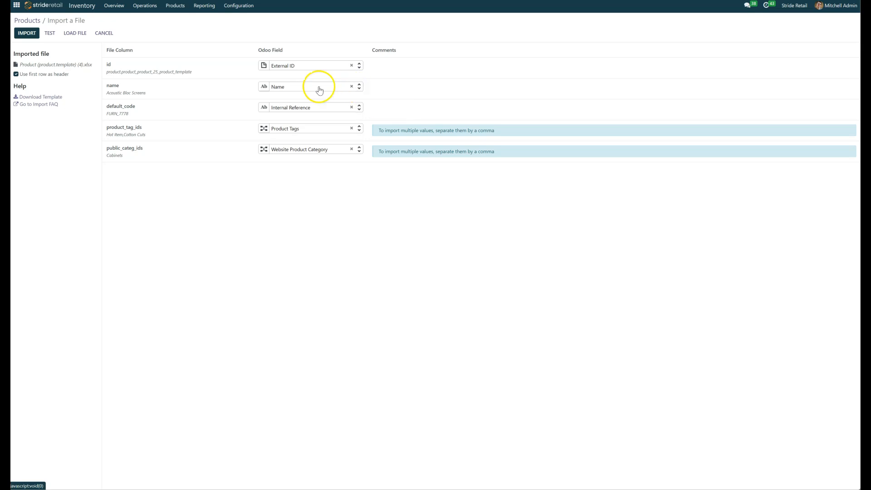
Clear the Odoo field mappings for the name and default_code columns, and test the import for product tag and category errors.
click(352, 86)
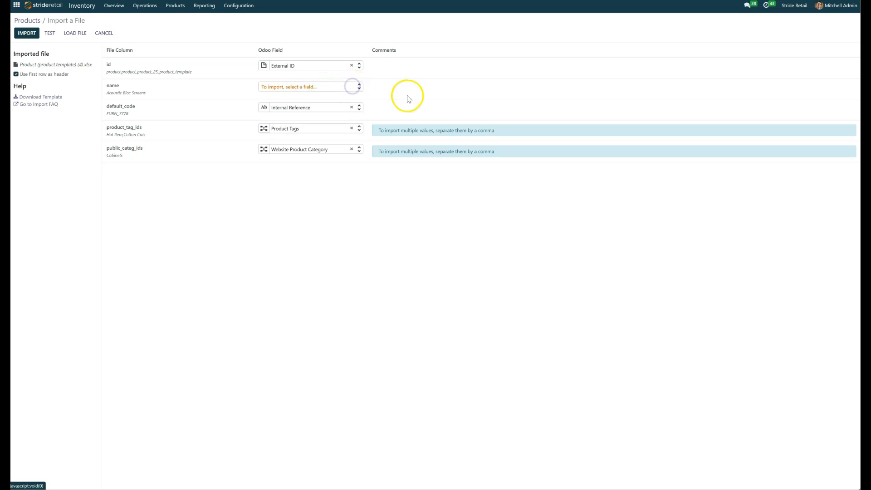
click(352, 107)
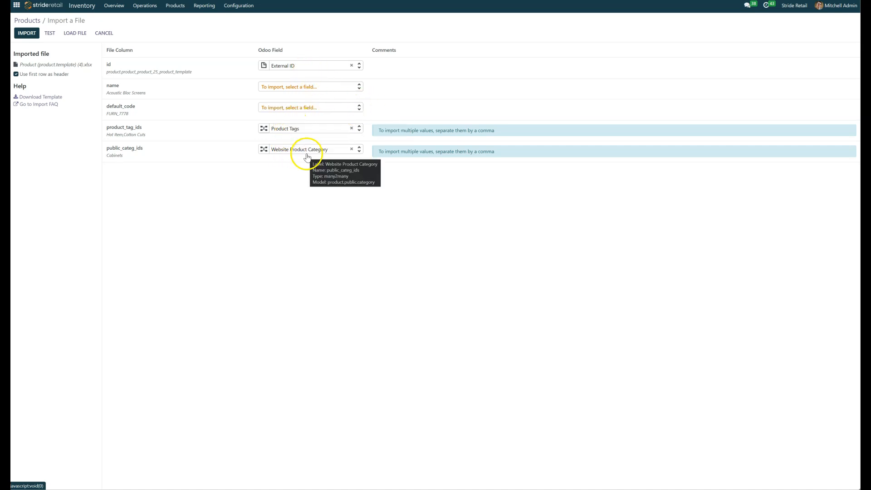
click(49, 34)
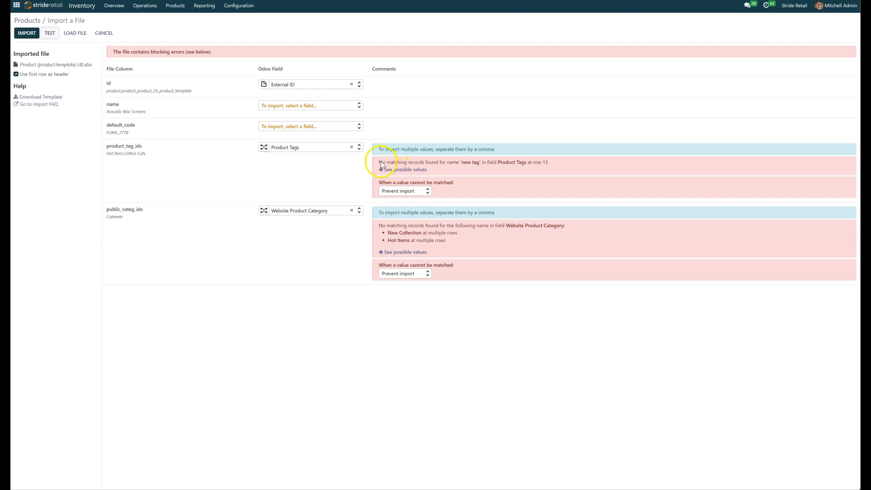
drag(378, 162, 556, 165)
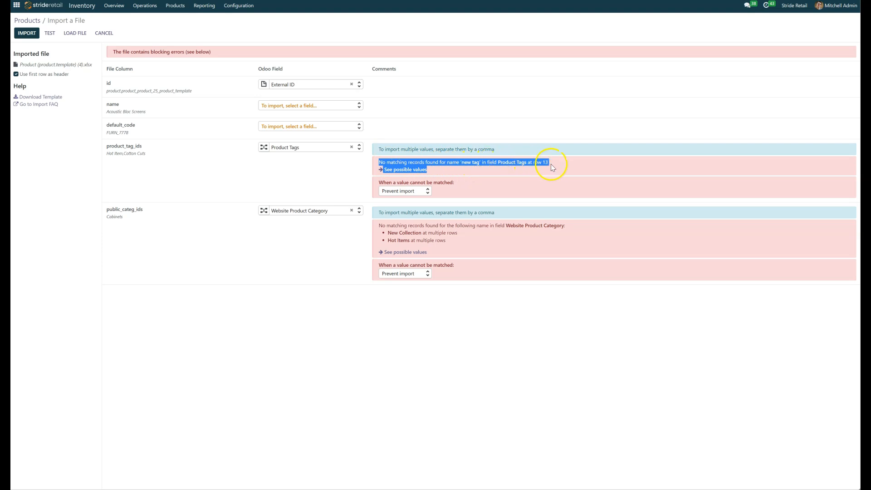
Review the existing product tags, and choose Create new values for Product Tags entries that cannot be matched.
click(413, 171)
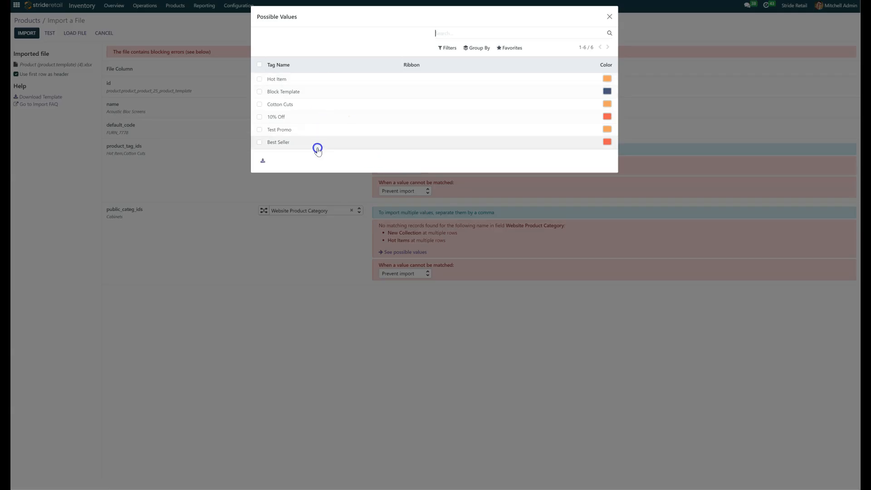
click(608, 17)
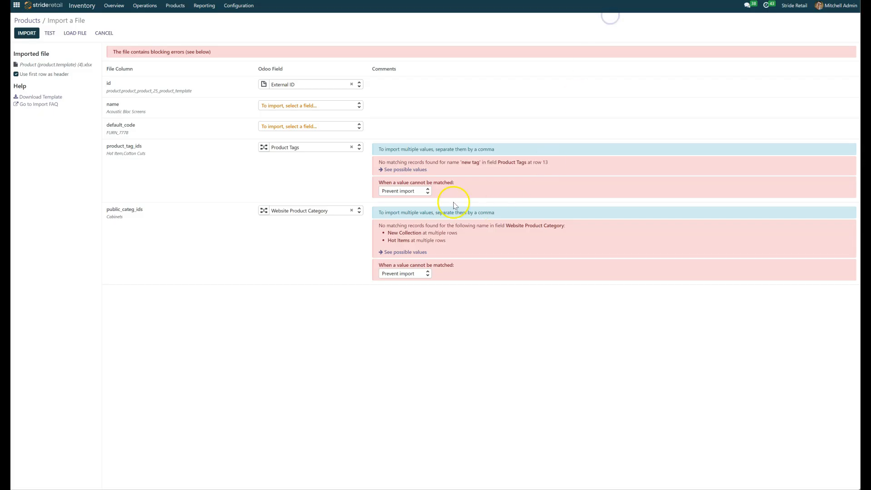
click(417, 193)
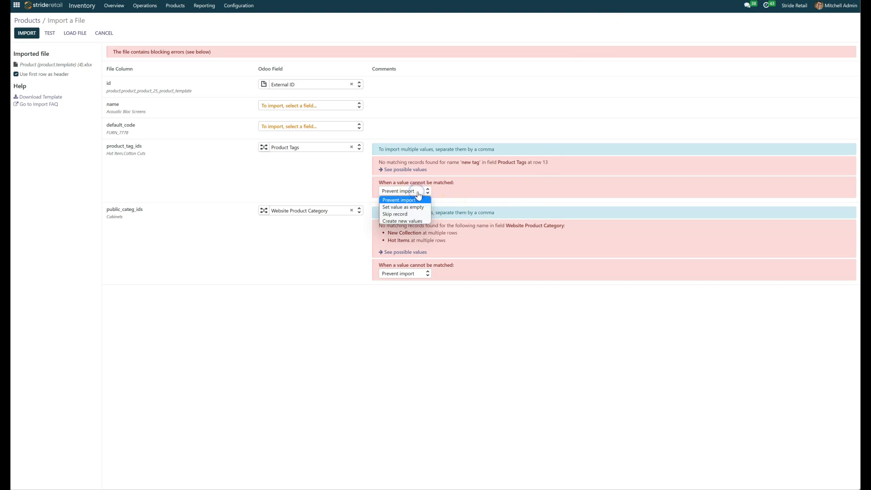
click(421, 211)
click(422, 211)
click(410, 216)
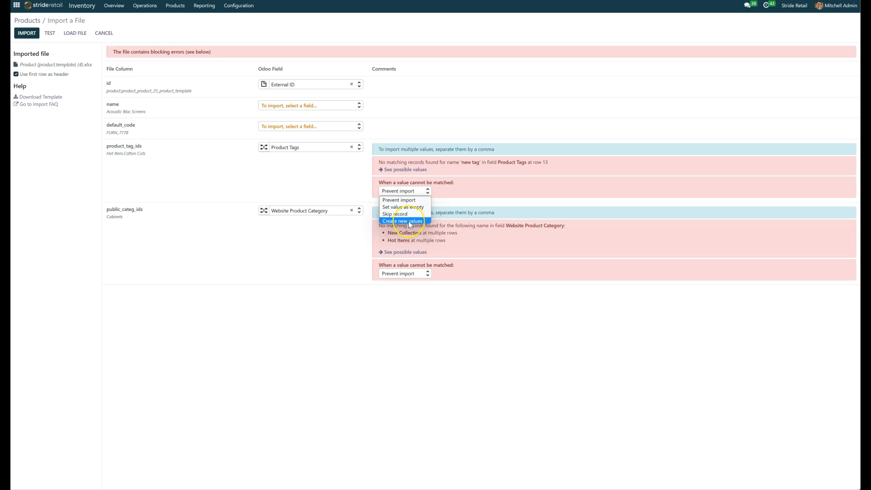
click(408, 221)
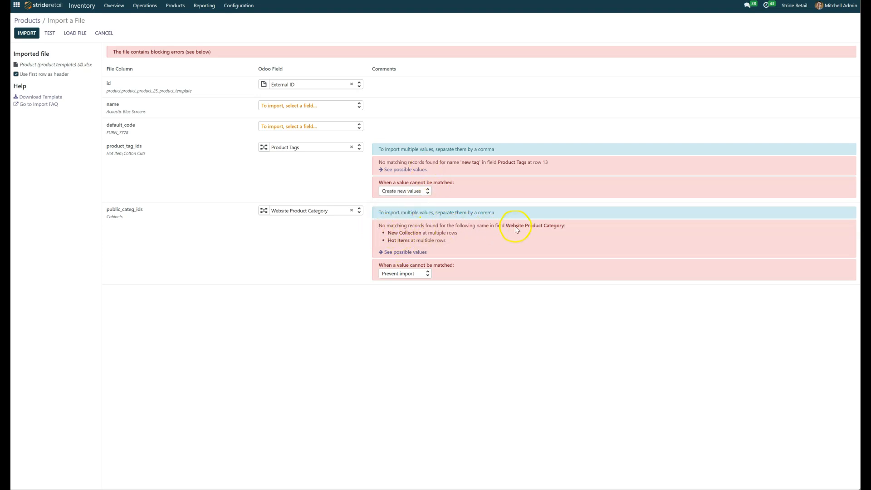
Check the existing website categories, choose Create new values for unmatched Website Product Category entries, and import the file.
click(405, 253)
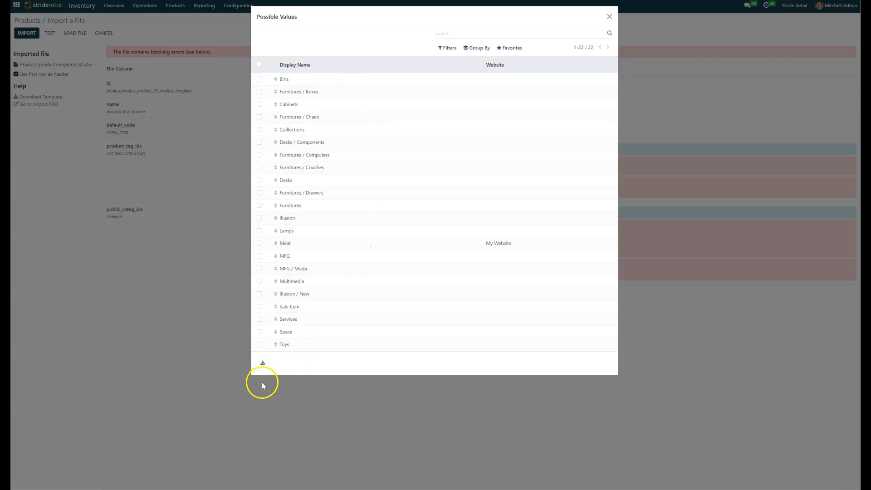
click(609, 17)
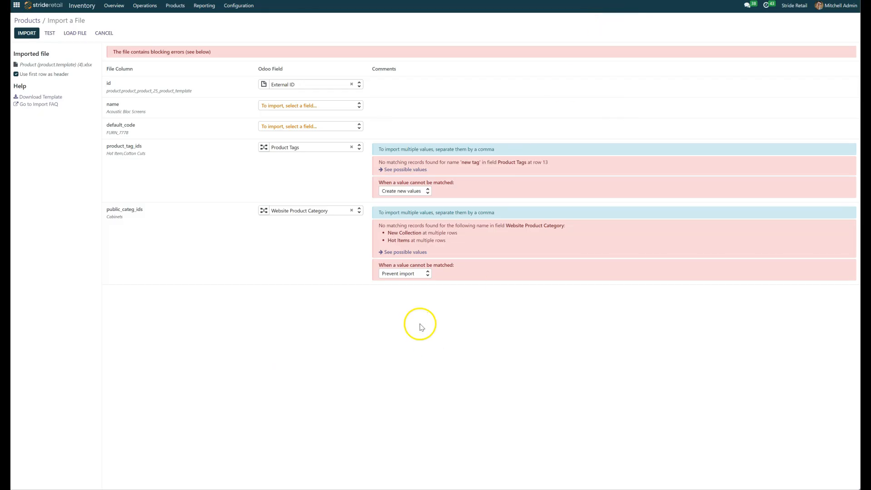
click(411, 274)
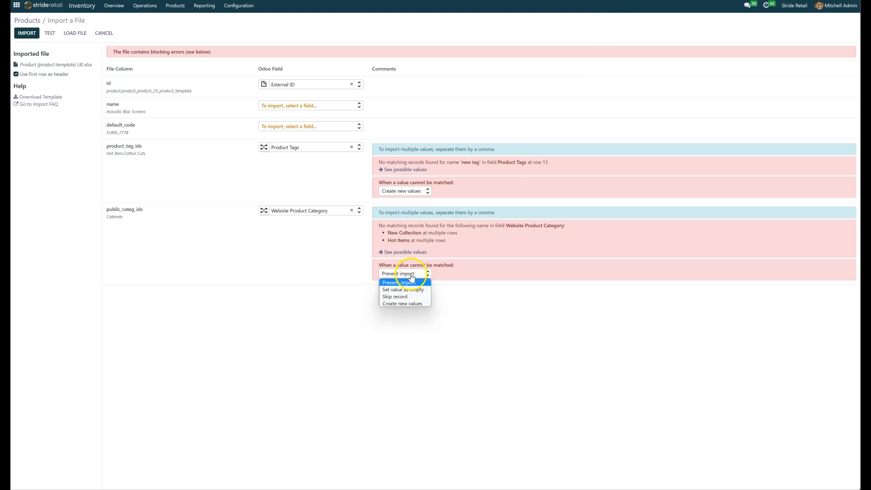
click(401, 302)
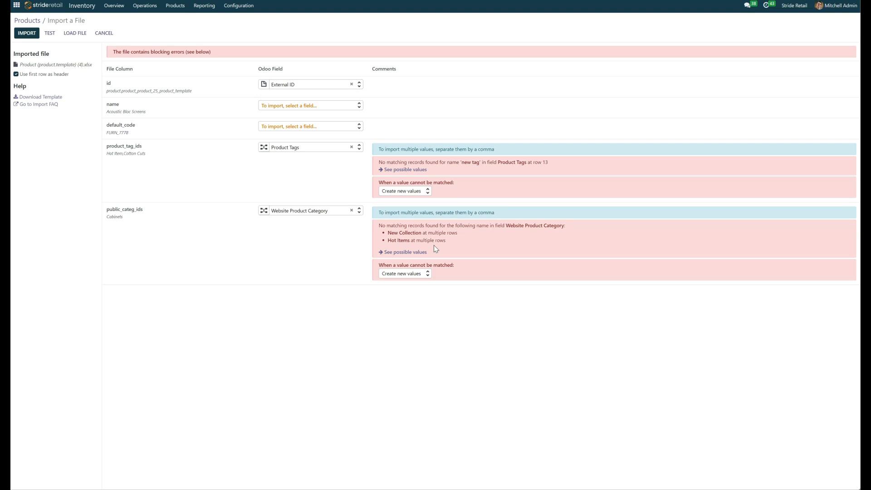
click(404, 276)
click(448, 190)
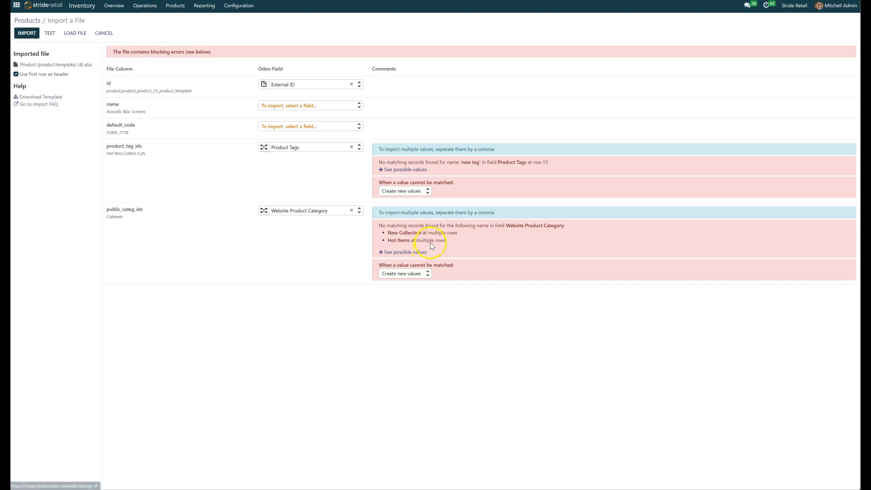
click(28, 33)
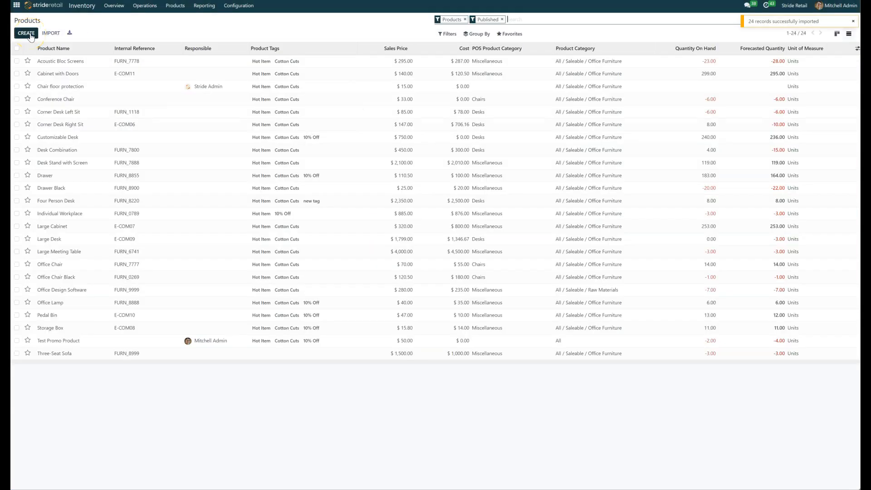
Examine the eCommerce categories on the Four Person Desk, Drawer Black, Drawer and Three-Seat Sofa product records.
click(306, 203)
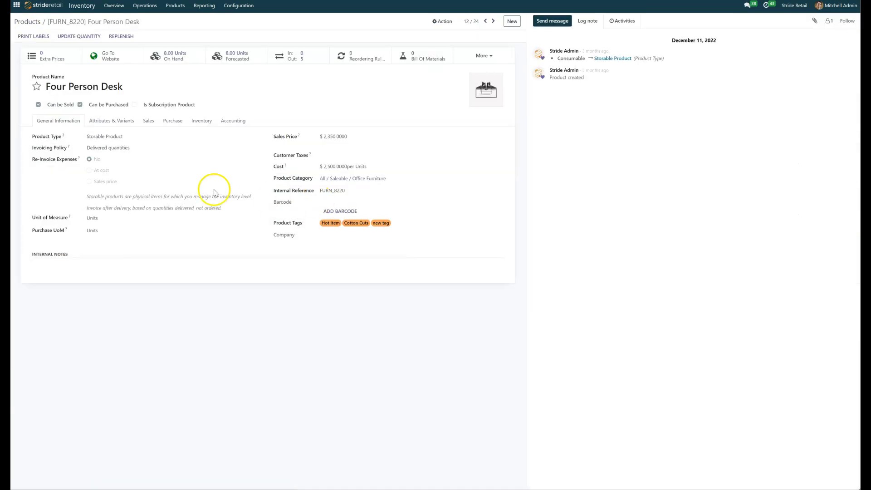
click(148, 123)
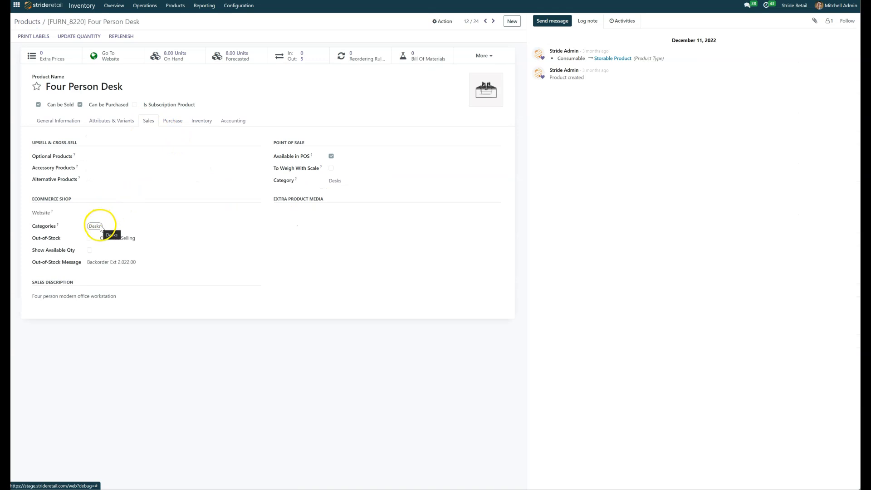
click(484, 21)
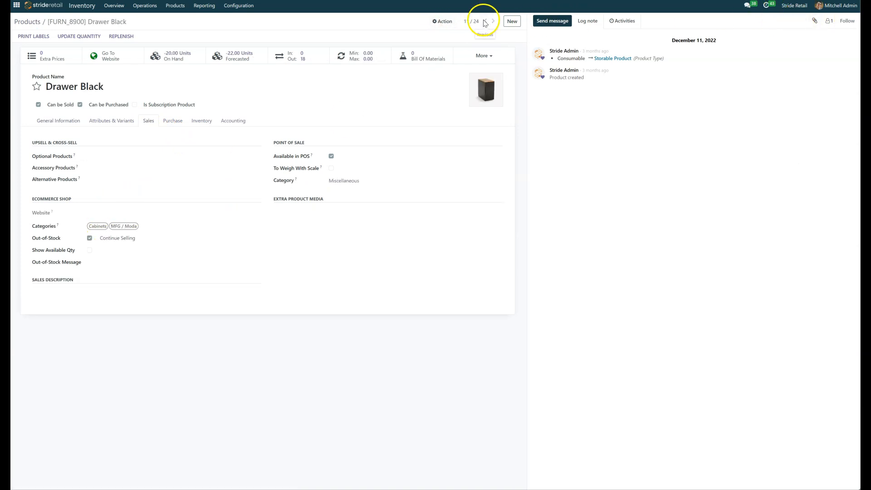
click(485, 21)
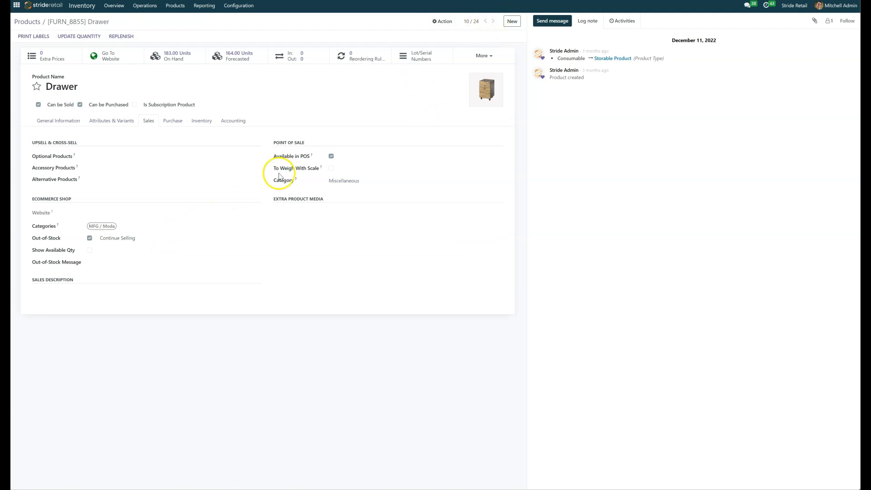
click(28, 22)
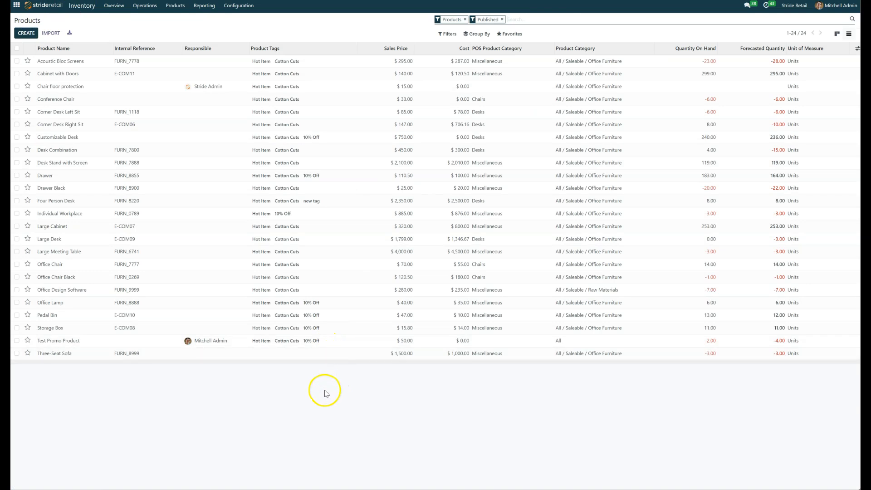
click(491, 357)
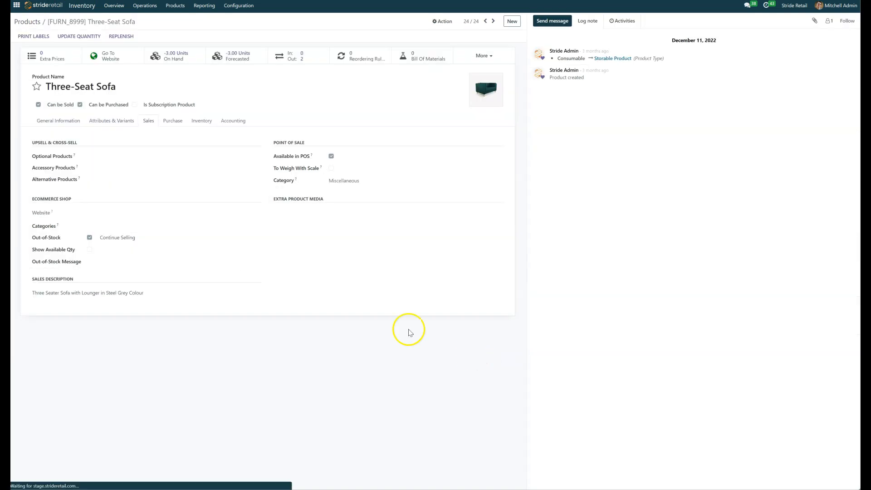
click(120, 121)
click(146, 122)
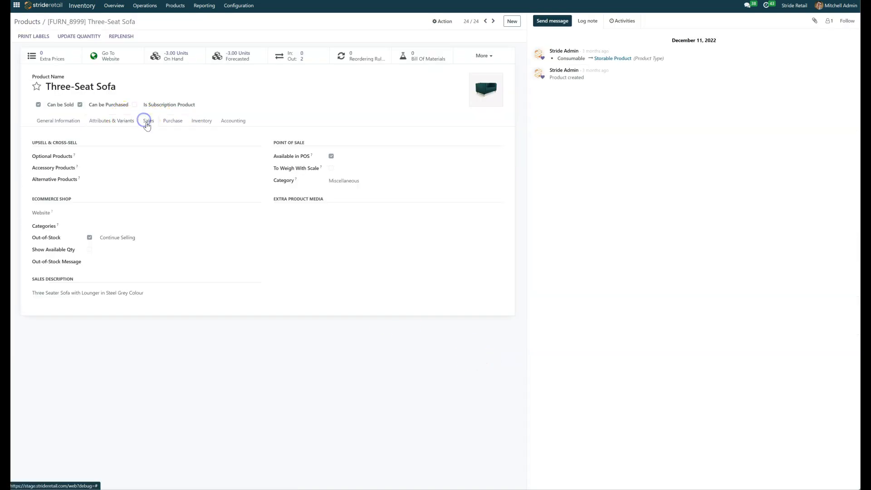
Switch to the Website app and open the list of eCommerce product categories.
click(239, 6)
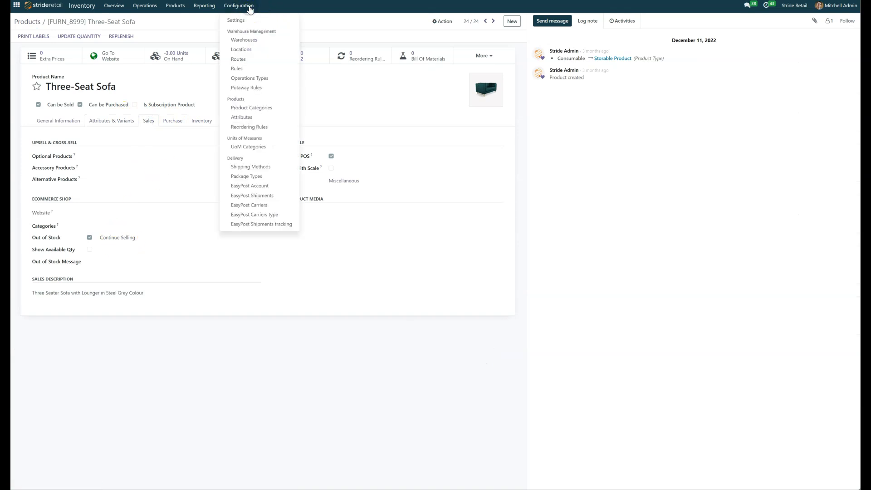
click(17, 8)
click(644, 118)
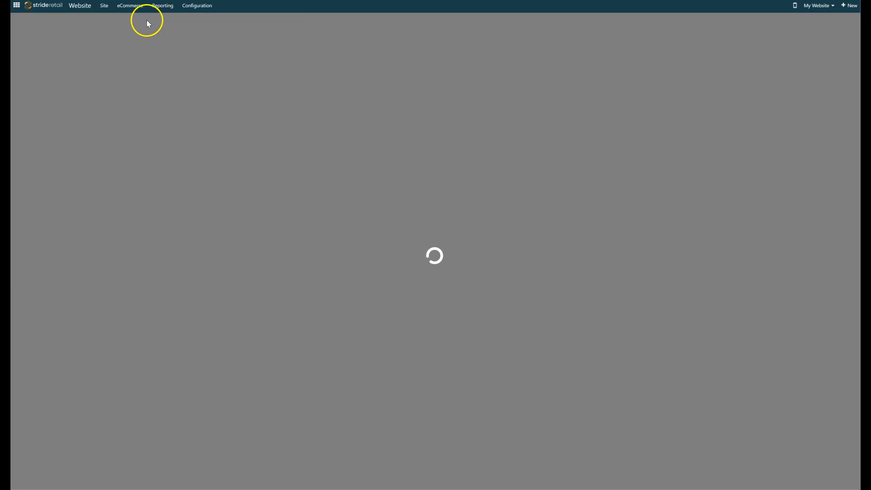
click(130, 6)
click(146, 103)
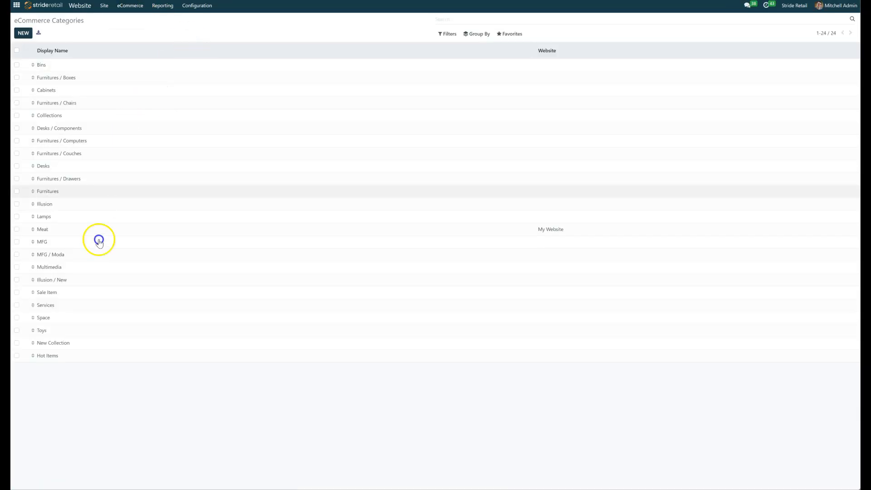
Inspect the New Collection category record and return to the category list.
click(72, 346)
click(111, 325)
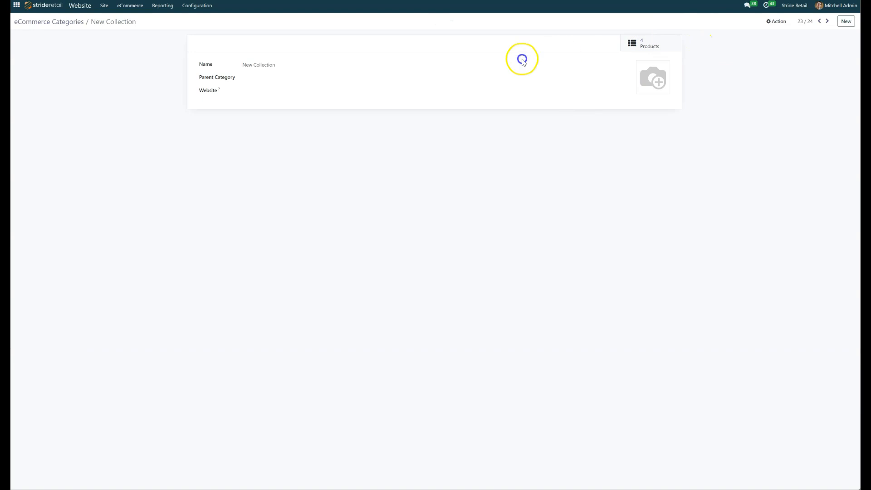
click(74, 23)
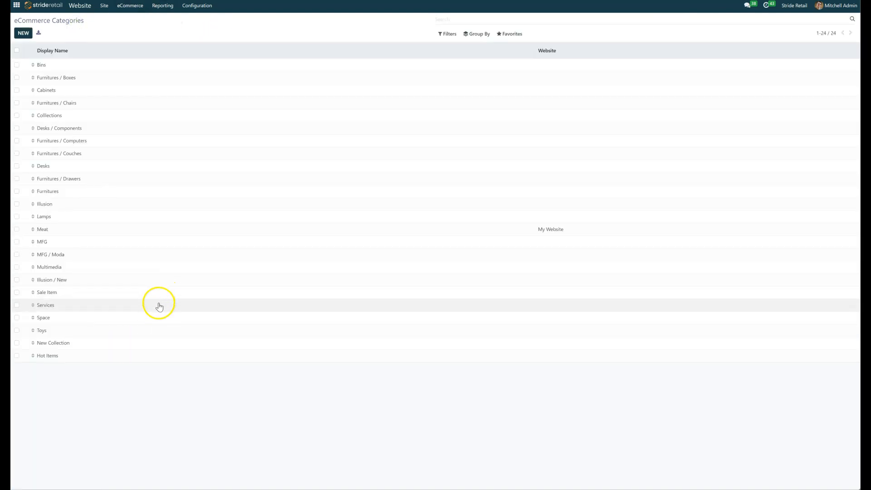
Set the New Collection category's parent category to Furnitures / Chairs and return to the category list.
click(63, 343)
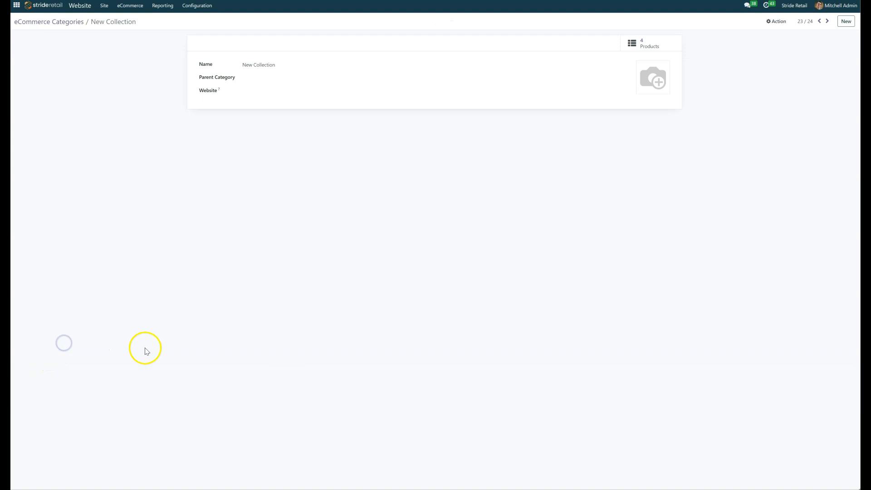
click(269, 79)
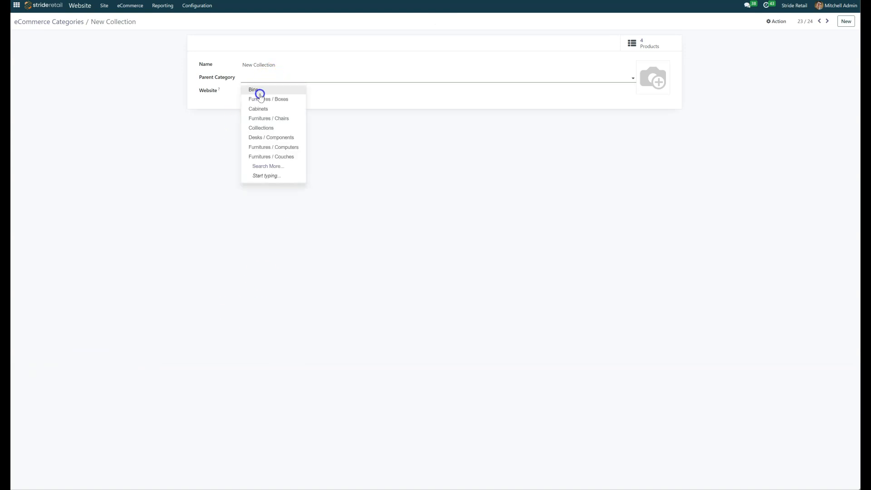
click(264, 120)
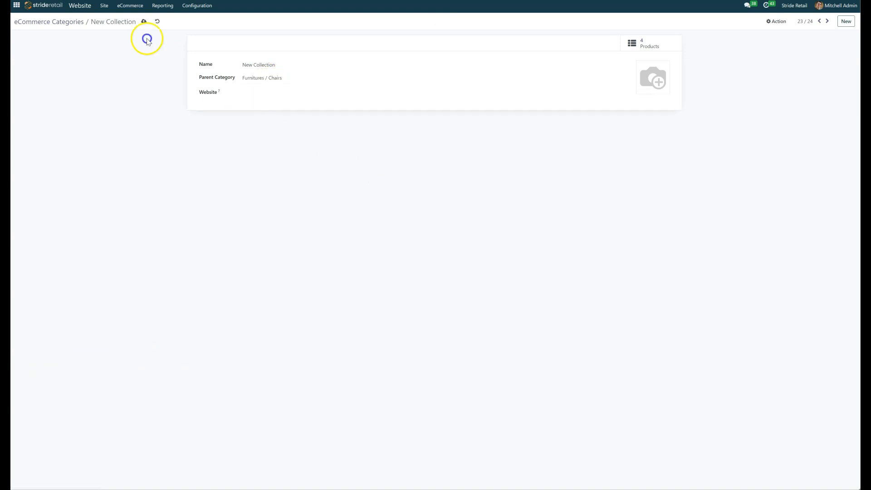
click(64, 24)
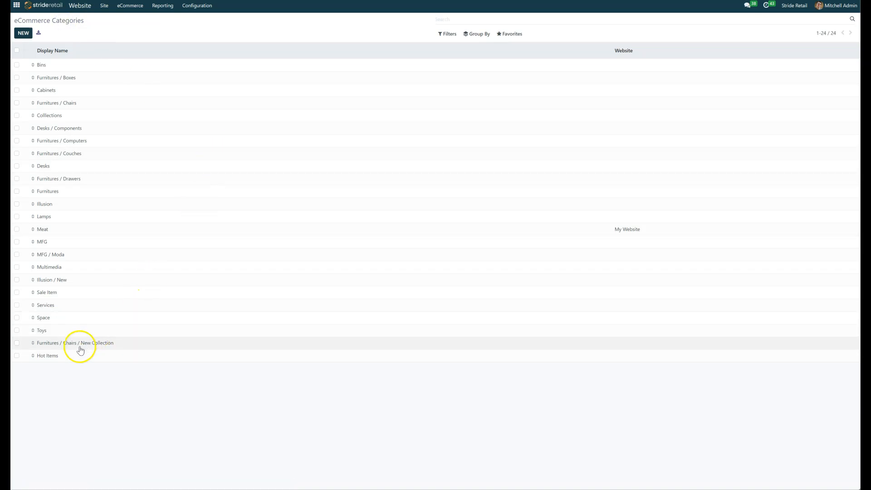
Look at the Hot Items category record, and set the New Collection category's parent category to Furnitures.
click(68, 356)
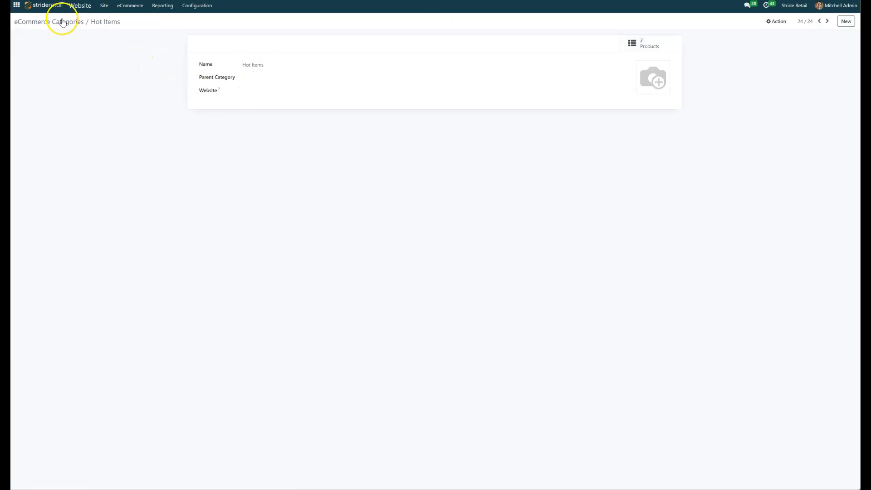
click(61, 22)
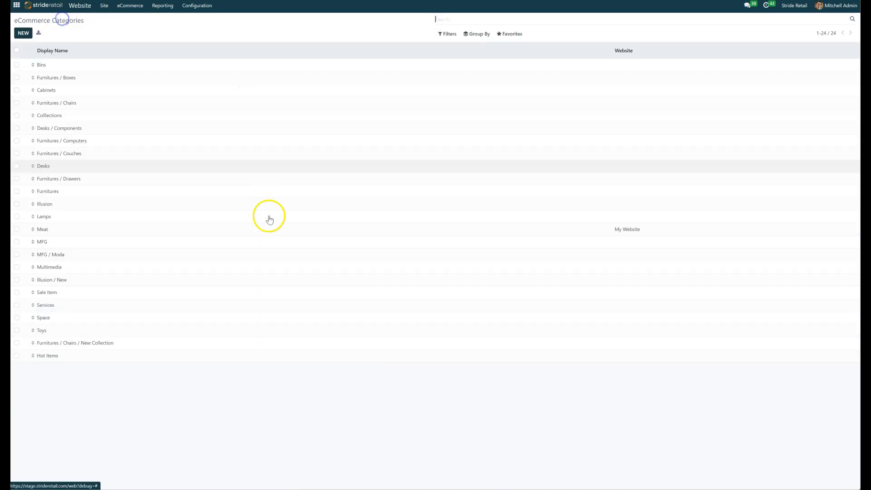
click(117, 345)
click(281, 76)
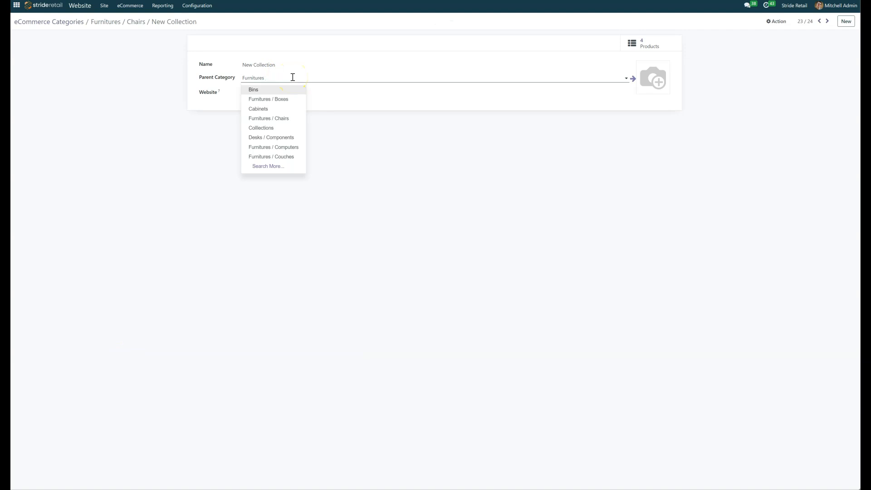
click(271, 90)
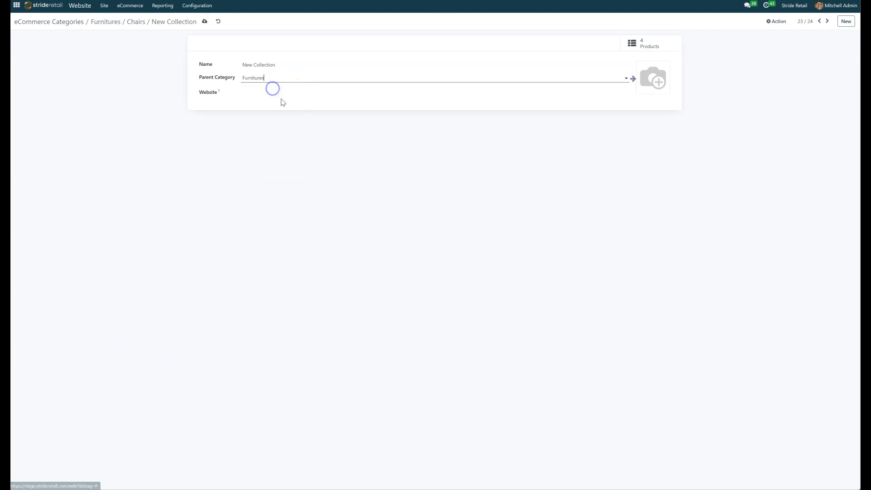
click(47, 20)
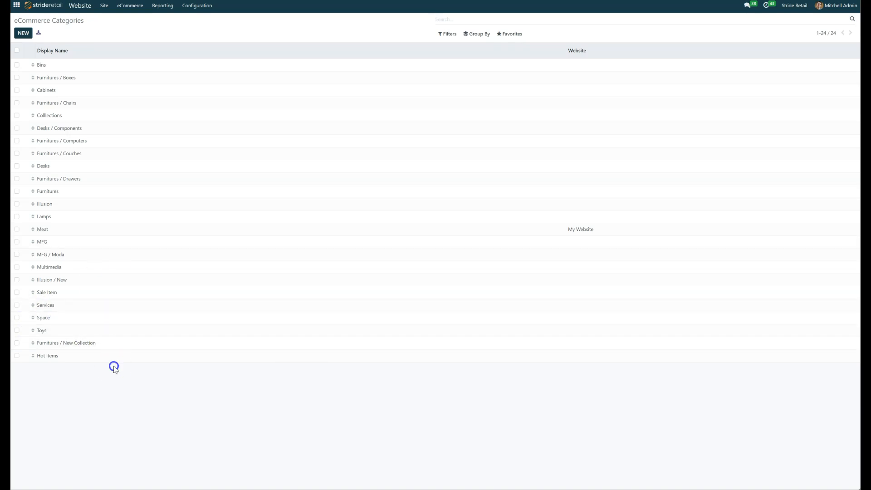
click(169, 360)
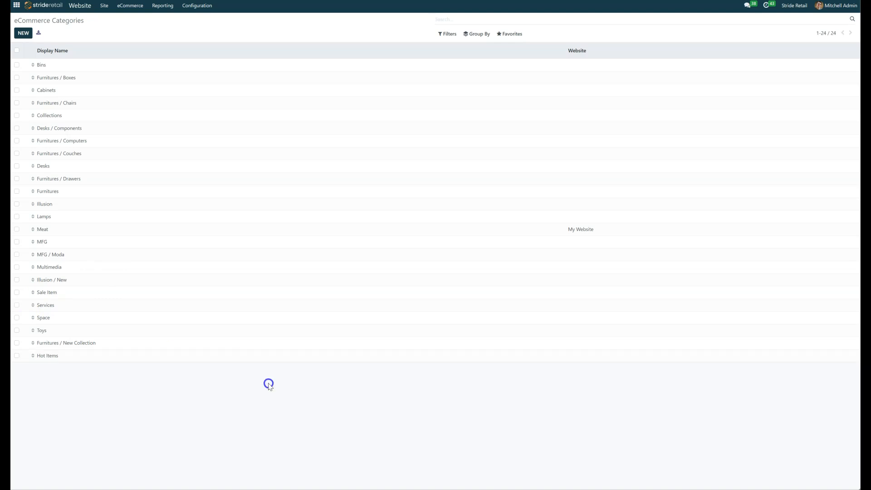